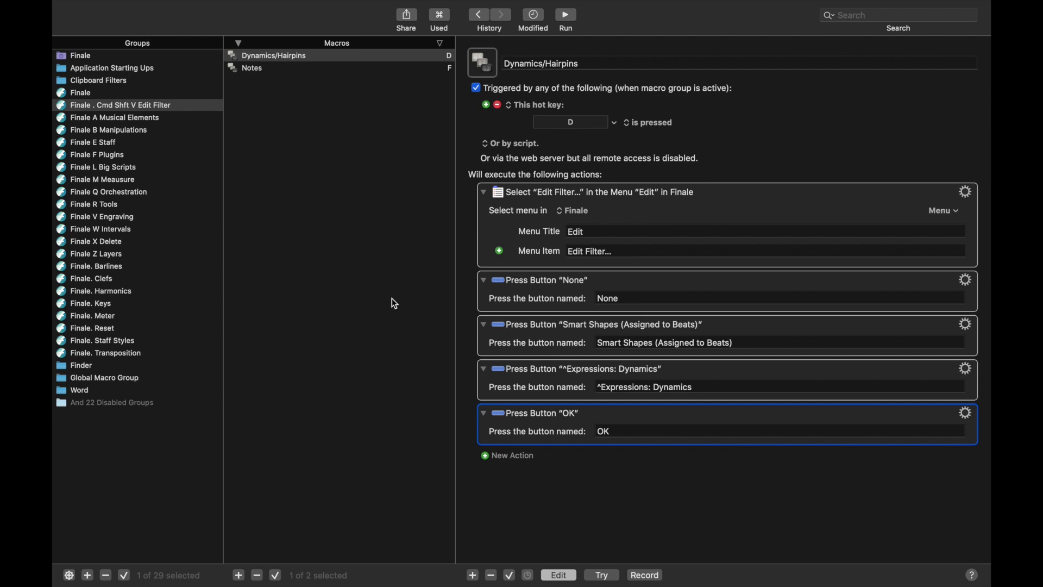
Copy measure 3 and paste only its mf dynamic into measure 10 via Dynamics/Hairpins.
{"action": "key", "text": "super+Tab"}
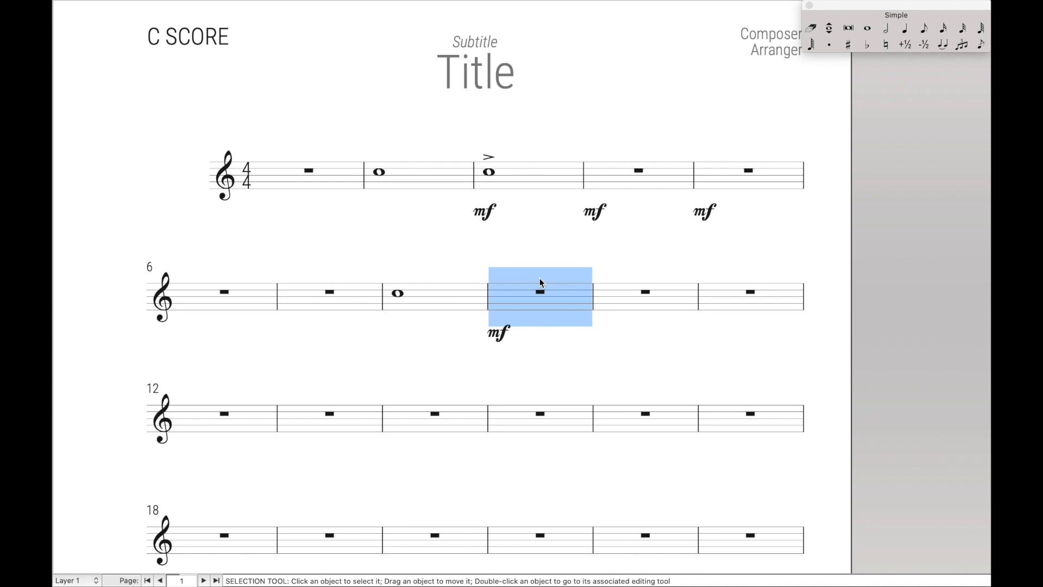
{"action": "left_click", "coordinate": [517, 187]}
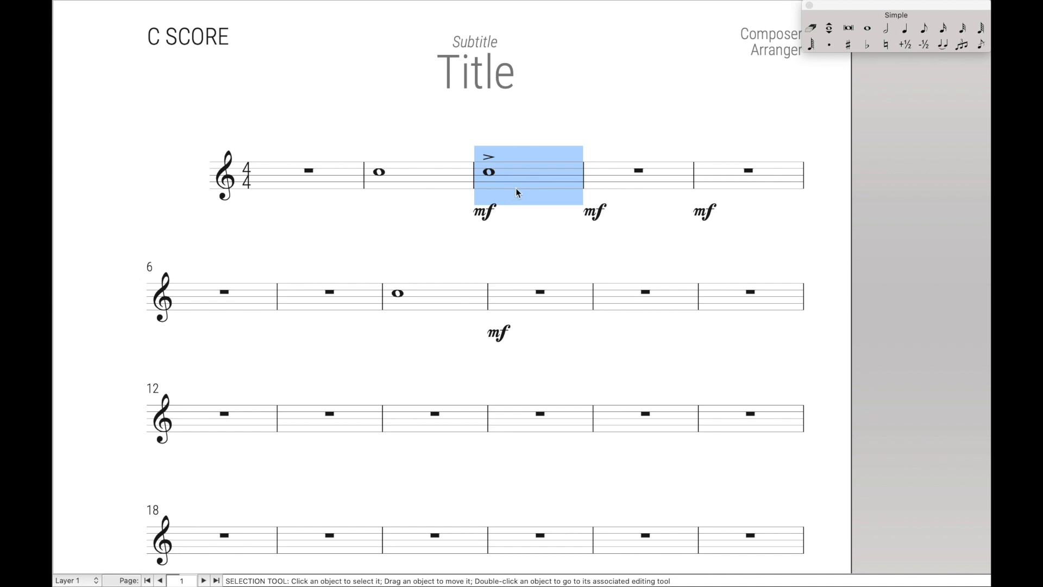
{"action": "left_click", "coordinate": [642, 309]}
{"action": "key", "text": "super+shift+v"}
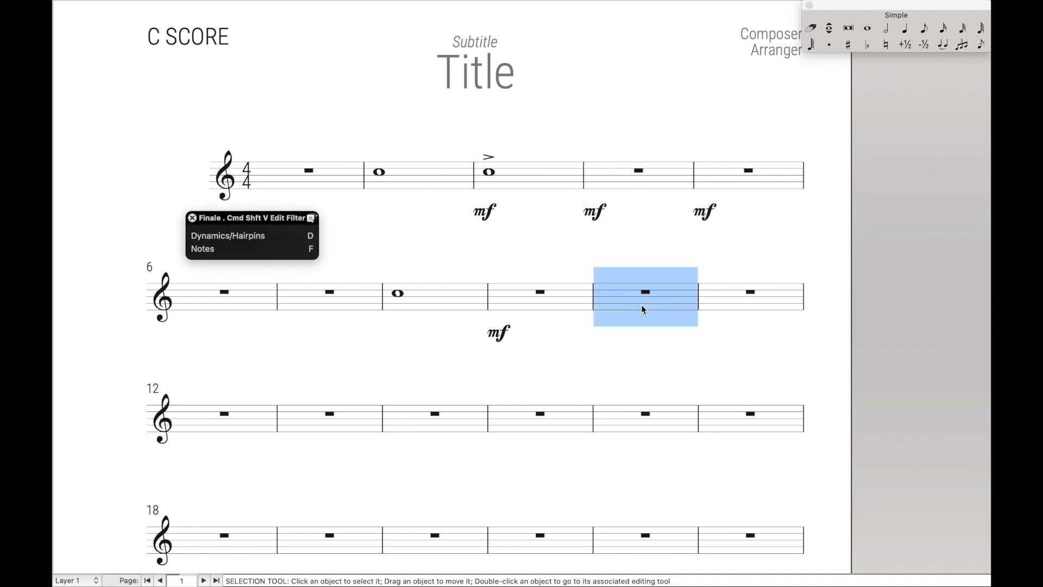
{"action": "key", "text": "d"}
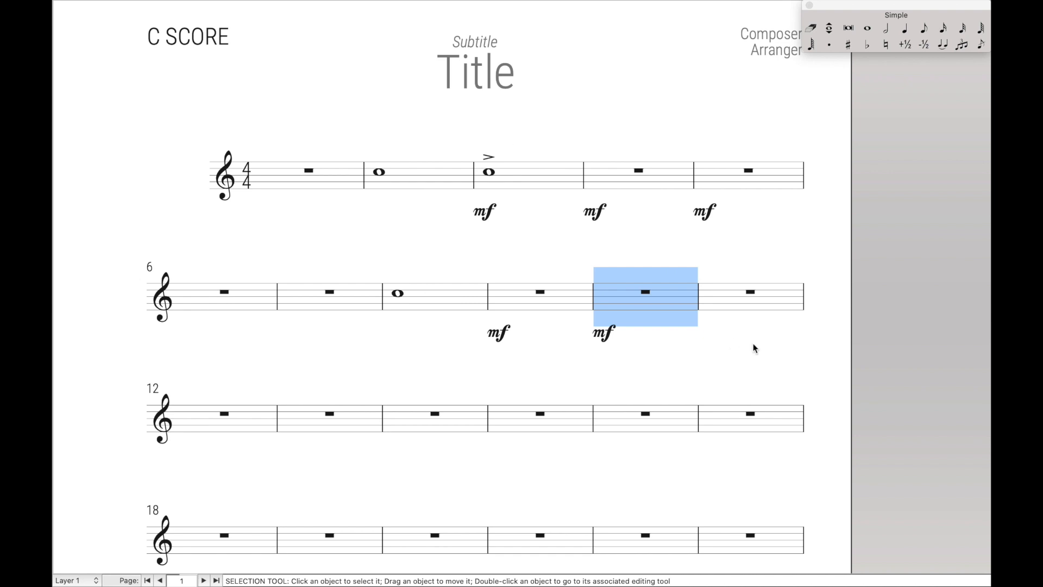
Paste only measure 3's whole note into measure 11 with the Notes macro.
{"action": "left_click", "coordinate": [740, 302]}
{"action": "key", "text": "super+shift+v"}
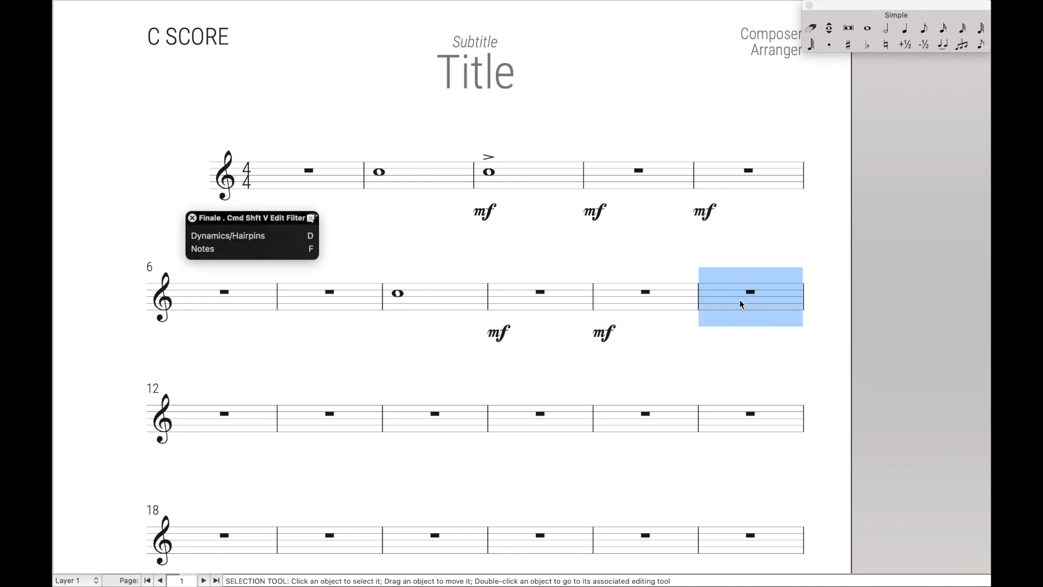
{"action": "key", "text": "f"}
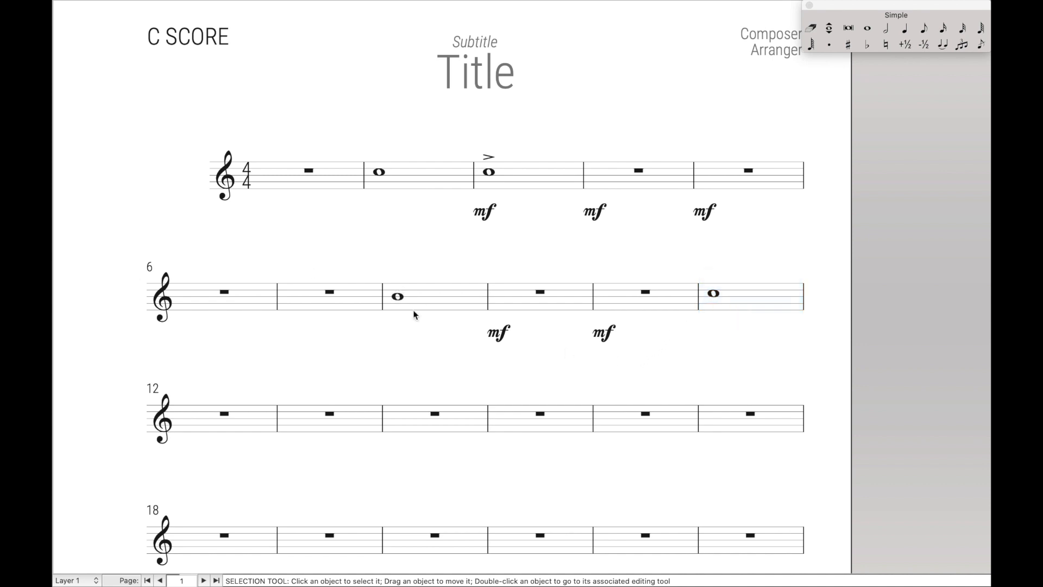
Repitch measure 8's whole note to G.
{"action": "key", "text": "super+z"}
{"action": "key", "text": "r"}
{"action": "scroll", "coordinate": [398, 298], "scroll_direction": "down", "scroll_amount": 1}
{"action": "left_click", "coordinate": [398, 298]}
{"action": "key", "text": "Escape"}
{"action": "key", "text": "Escape"}
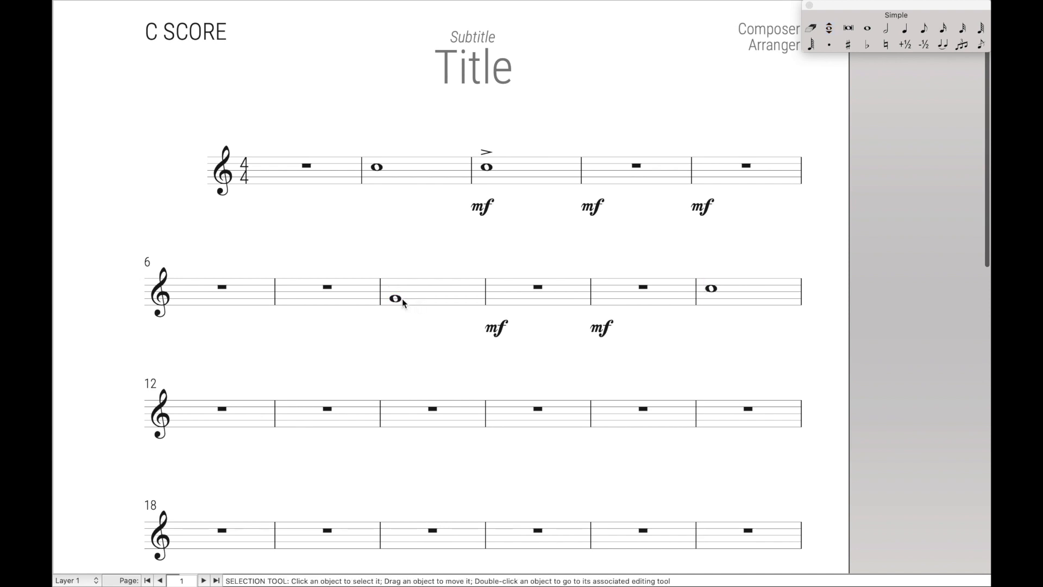
Add an mf expression under measure 8's whole note.
{"action": "key", "text": "e"}
{"action": "key", "text": "5"}
{"action": "left_click", "coordinate": [401, 299]}
{"action": "key", "text": "Escape"}
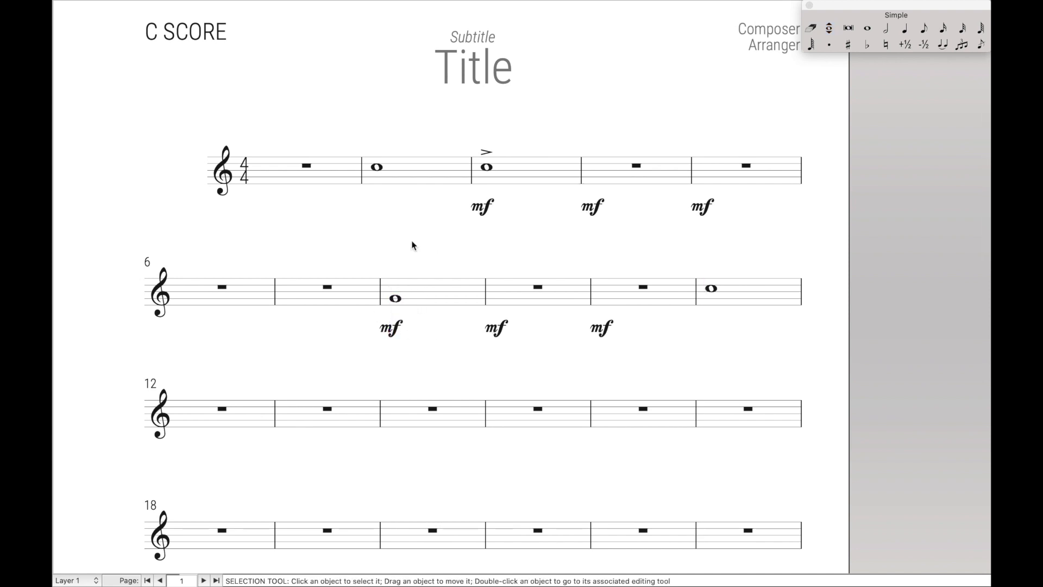
Drag-copy measure 8's whole note onto measure 7, without the mf.
{"action": "left_click", "coordinate": [424, 304]}
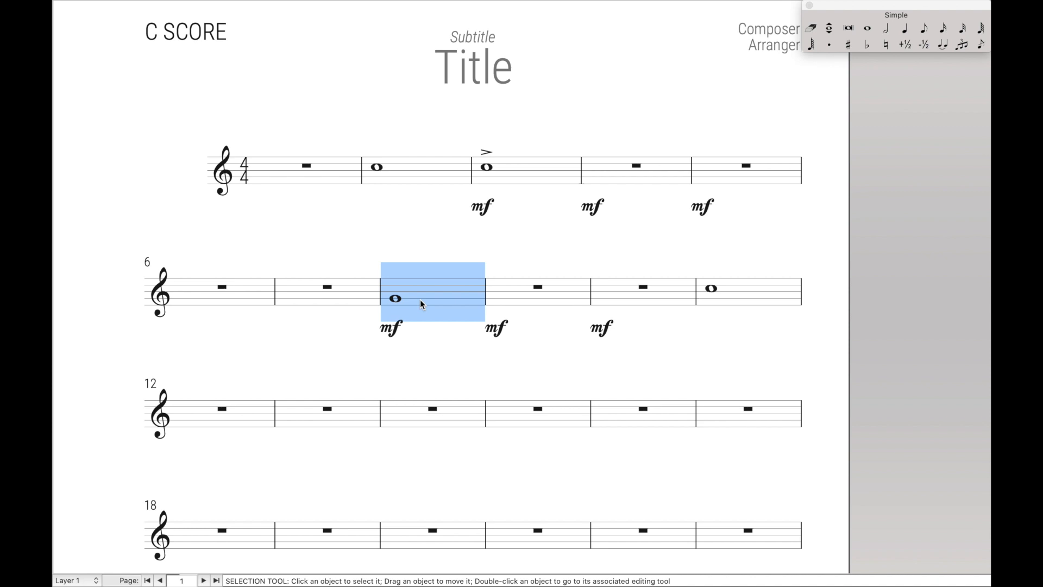
{"action": "left_click_drag", "start_coordinate": [388, 308], "coordinate": [323, 302]}
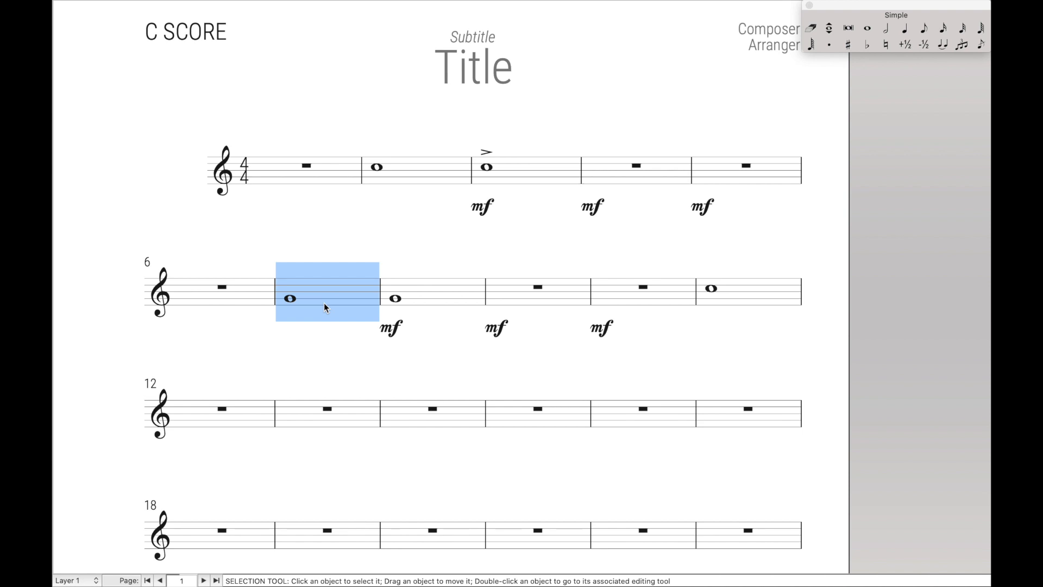
{"action": "mouse_move", "coordinate": [198, 5]}
{"action": "left_click", "coordinate": [161, 7]}
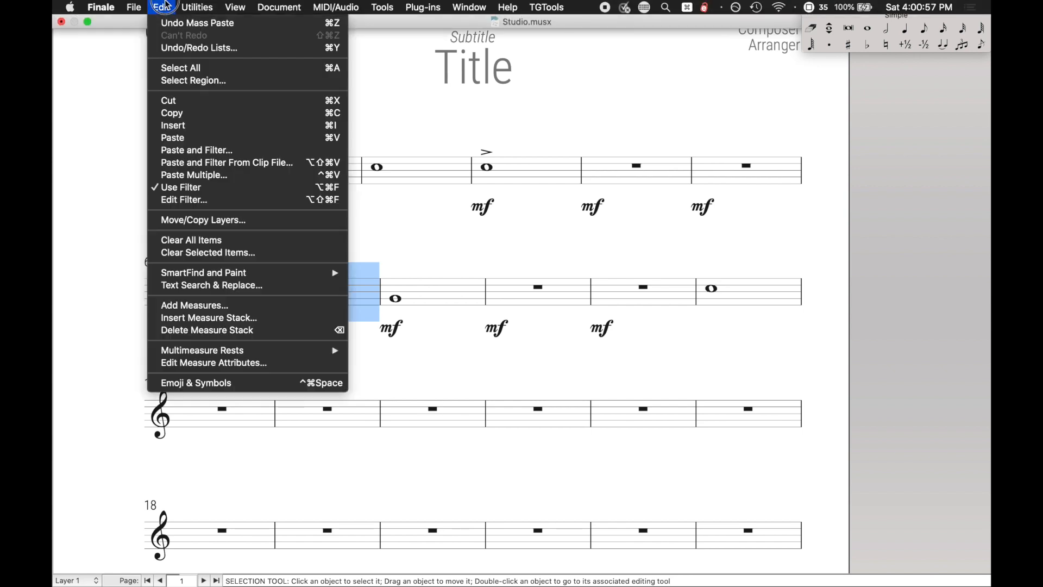
{"action": "left_click", "coordinate": [205, 200]}
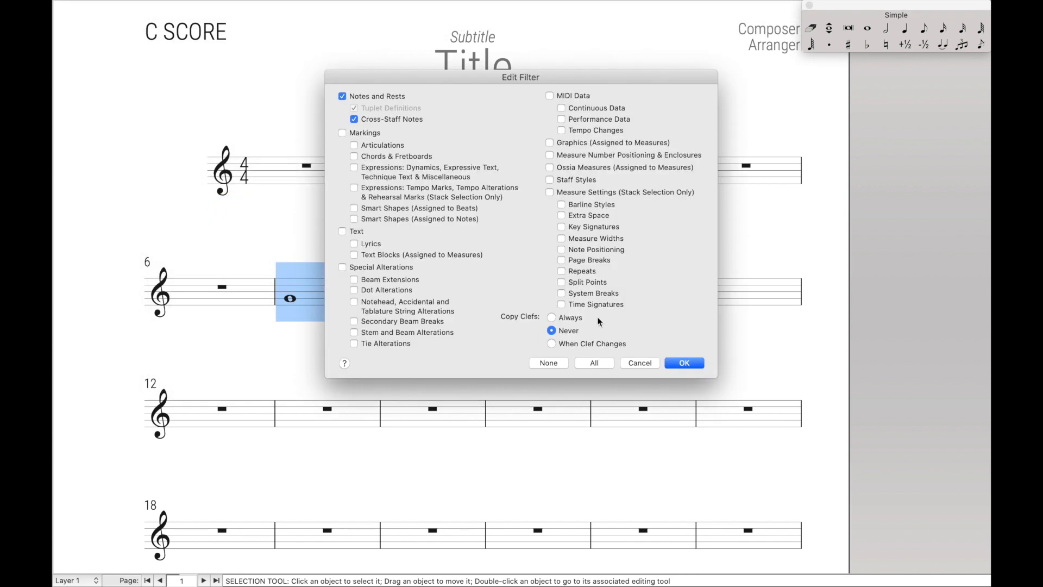
{"action": "left_click", "coordinate": [634, 367]}
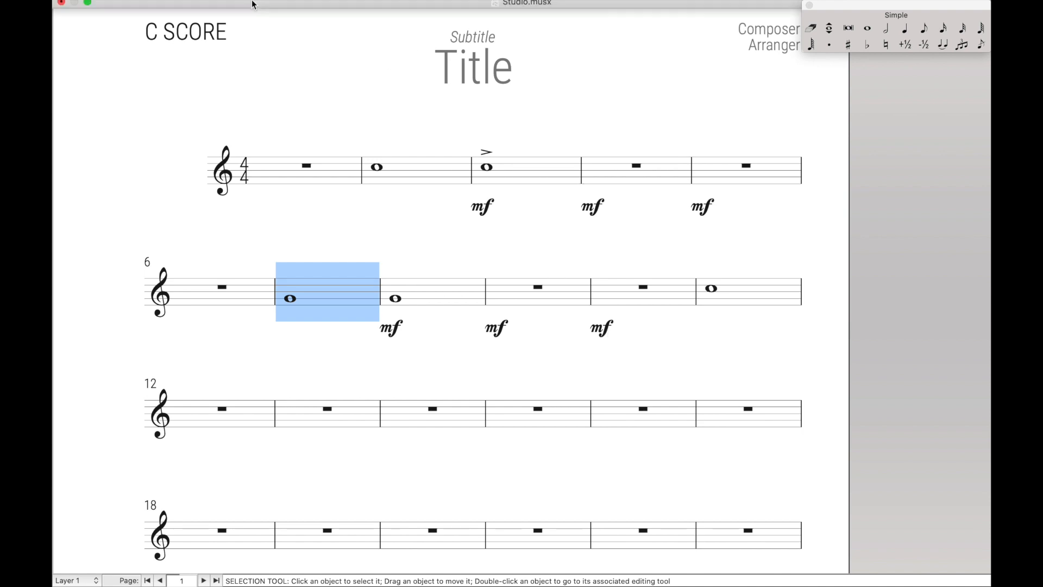
Uncheck Edit > Use Filter, copy measure 8 into measure 14, then re-check Use Filter.
{"action": "left_click", "coordinate": [414, 295]}
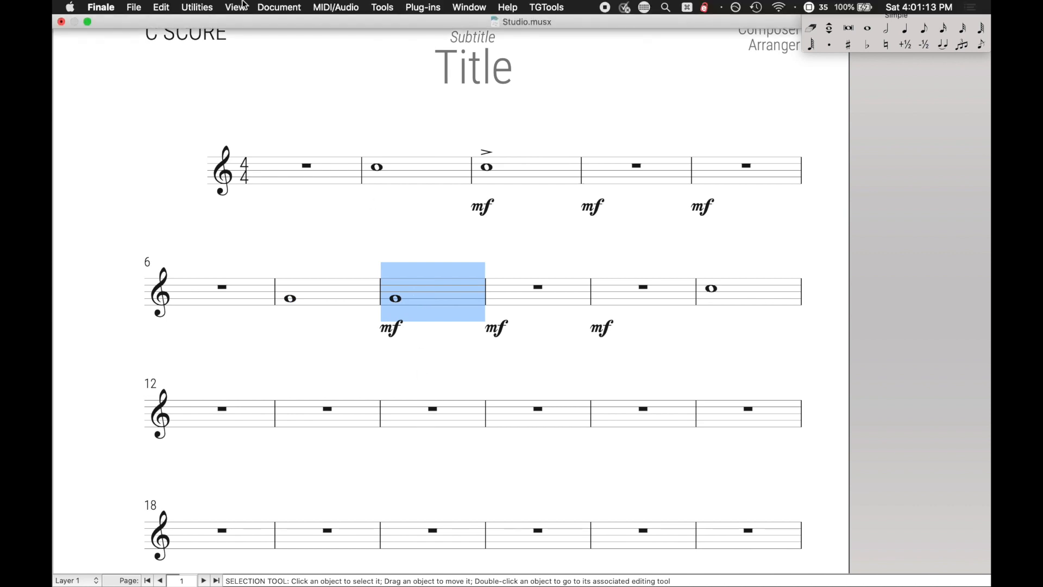
{"action": "left_click", "coordinate": [162, 7]}
{"action": "left_click", "coordinate": [210, 187]}
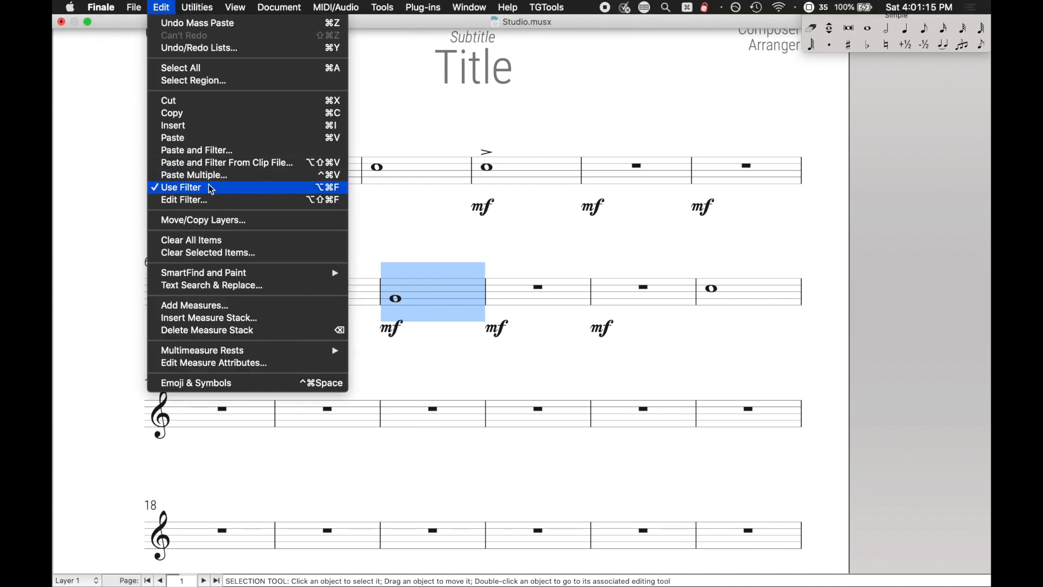
{"action": "left_click", "coordinate": [405, 402], "text": "alt"}
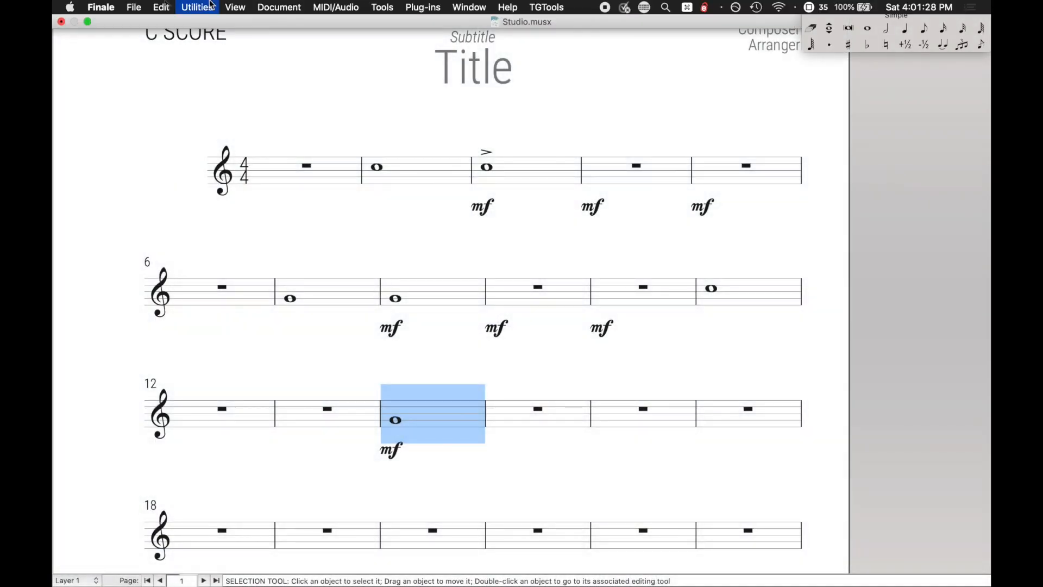
{"action": "left_click", "coordinate": [161, 7]}
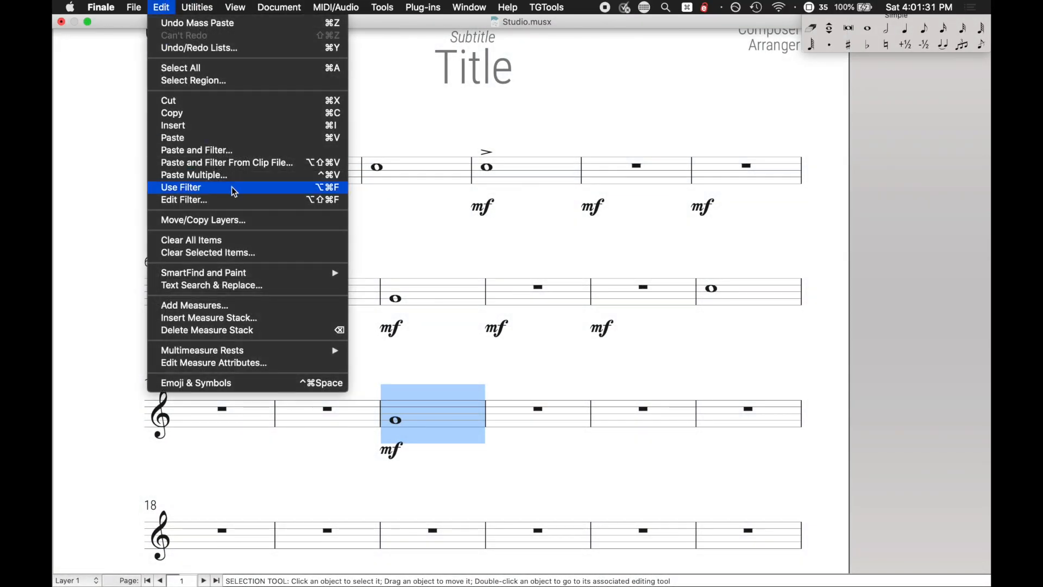
{"action": "left_click", "coordinate": [253, 195]}
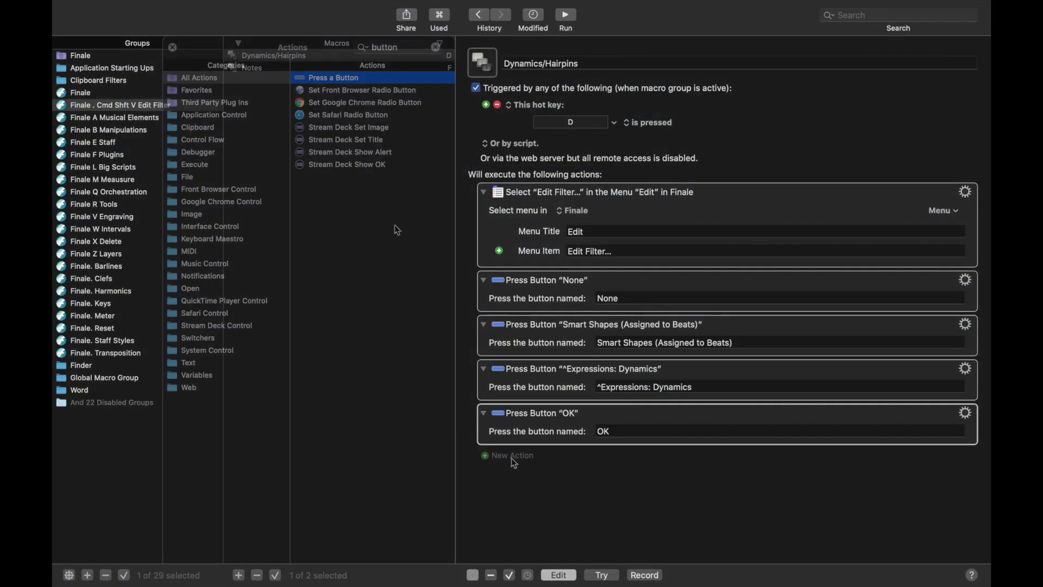
Add an If Then Else action at the top of the Dynamics/Hairpins macro.
{"action": "left_click", "coordinate": [388, 45]}
{"action": "type", "text": "if"}
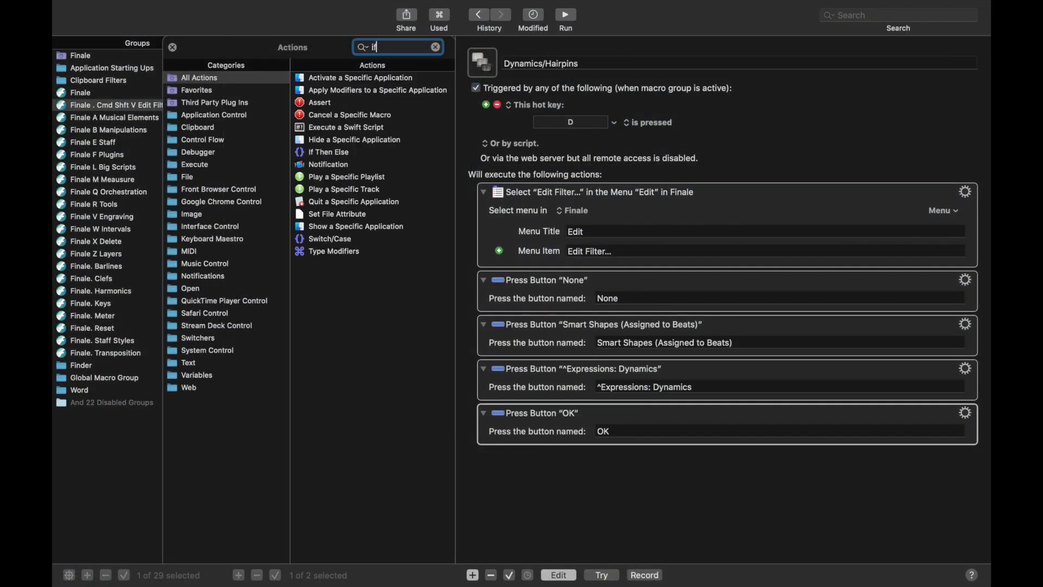
{"action": "double_click", "coordinate": [311, 152]}
{"action": "left_click_drag", "start_coordinate": [673, 466], "coordinate": [687, 184]}
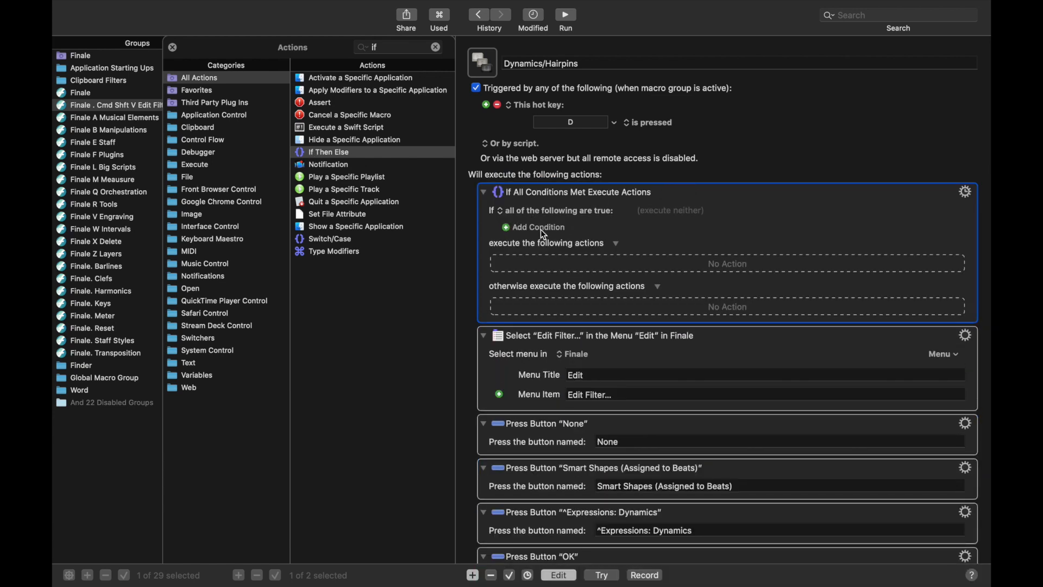
Set the If condition to menu item 'Use Filter' is not marked.
{"action": "left_click", "coordinate": [545, 234]}
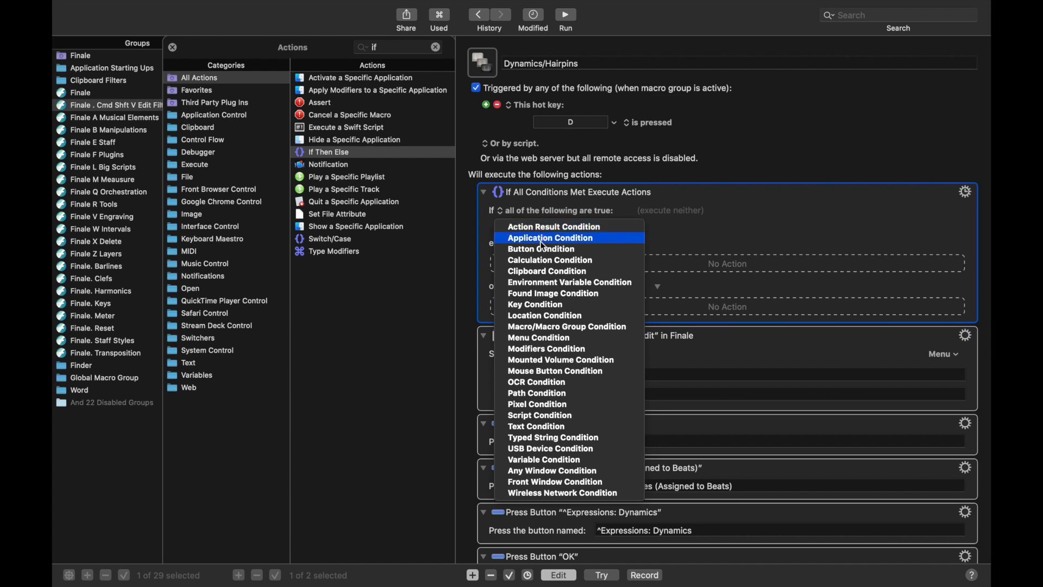
{"action": "left_click", "coordinate": [533, 334]}
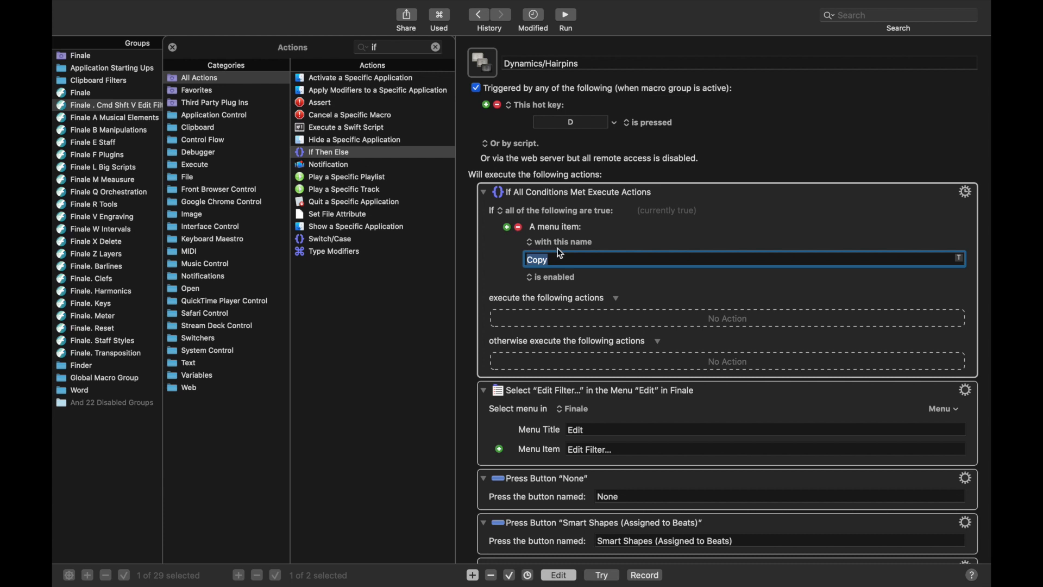
{"action": "type", "text": "Use Filter"}
{"action": "left_click", "coordinate": [543, 278]}
{"action": "left_click", "coordinate": [549, 321]}
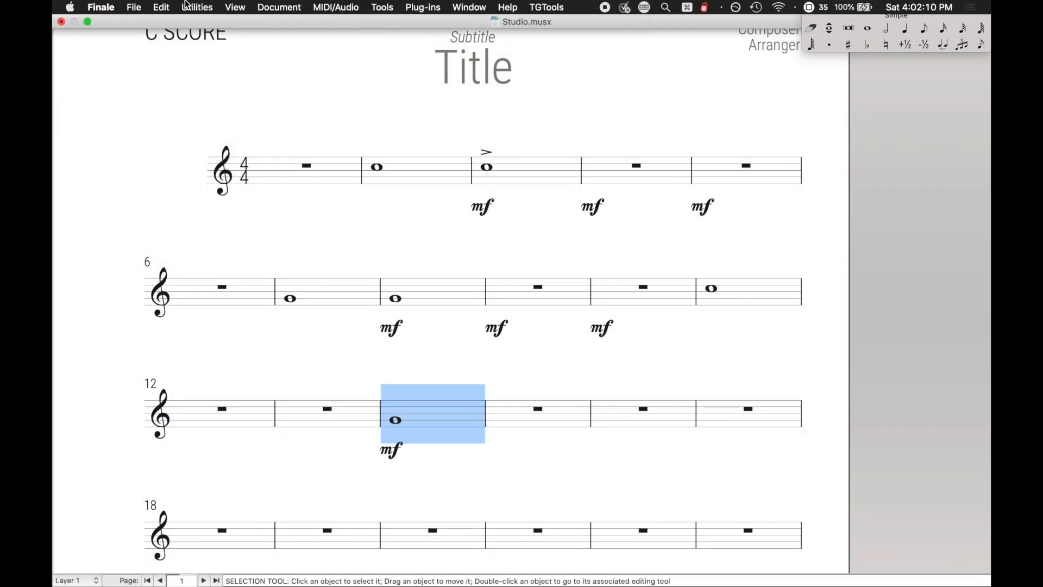
Check Use Filter's state in Finale's Edit menu and select the empty true branch.
{"action": "left_click", "coordinate": [162, 8]}
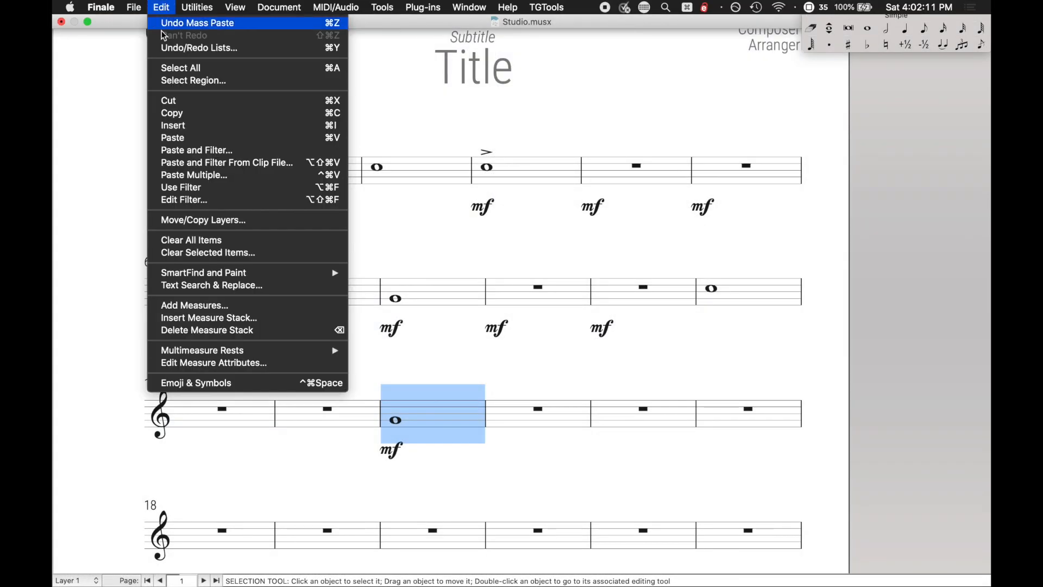
{"action": "left_click", "coordinate": [401, 130]}
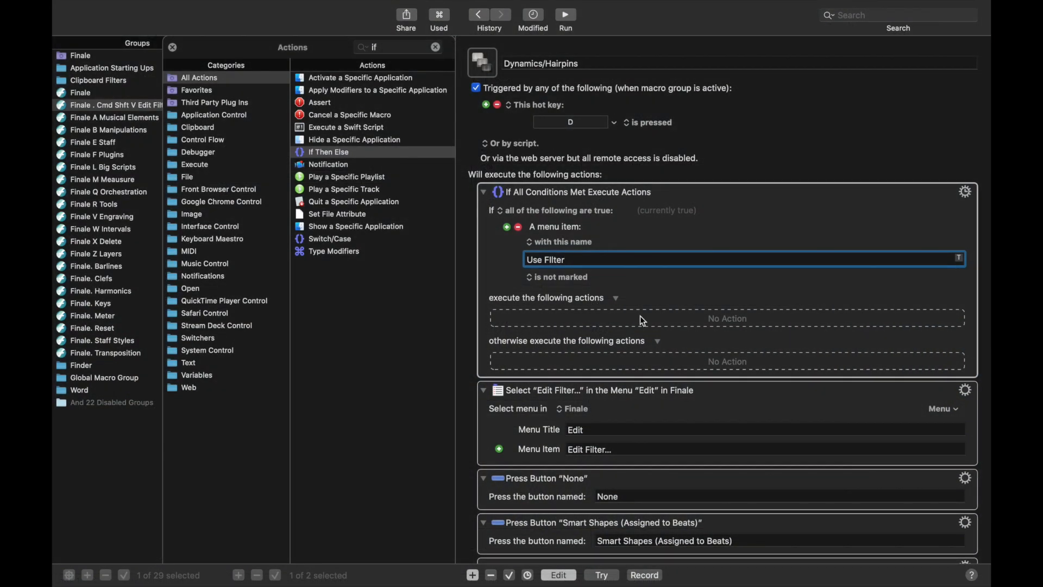
{"action": "left_click", "coordinate": [665, 320]}
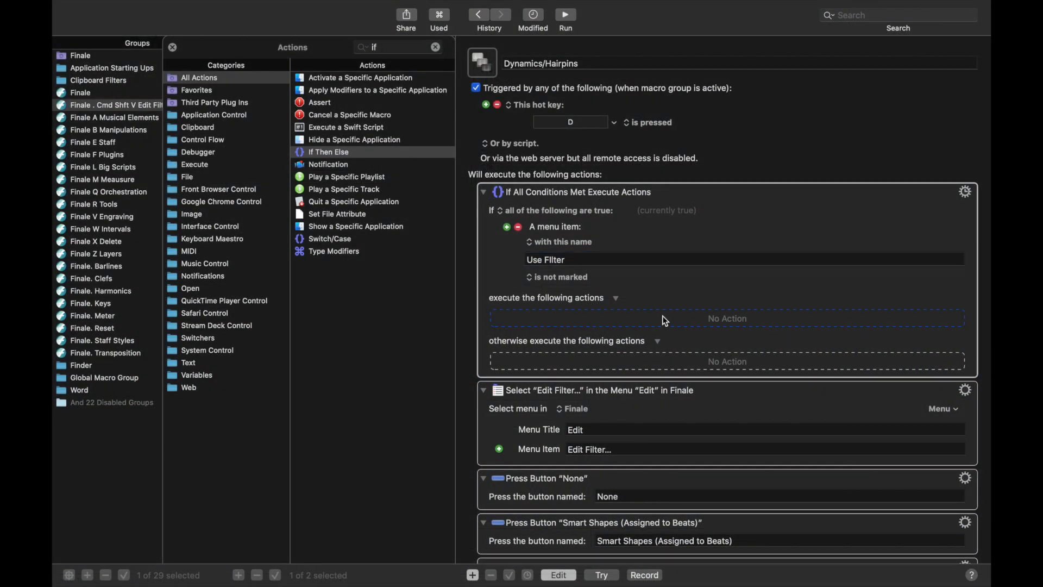
{"action": "left_click", "coordinate": [408, 47]}
Put a Select or Show a Menu Item action for Finale > Edit > Use Filter in the branch.
{"action": "type", "text": "menu"}
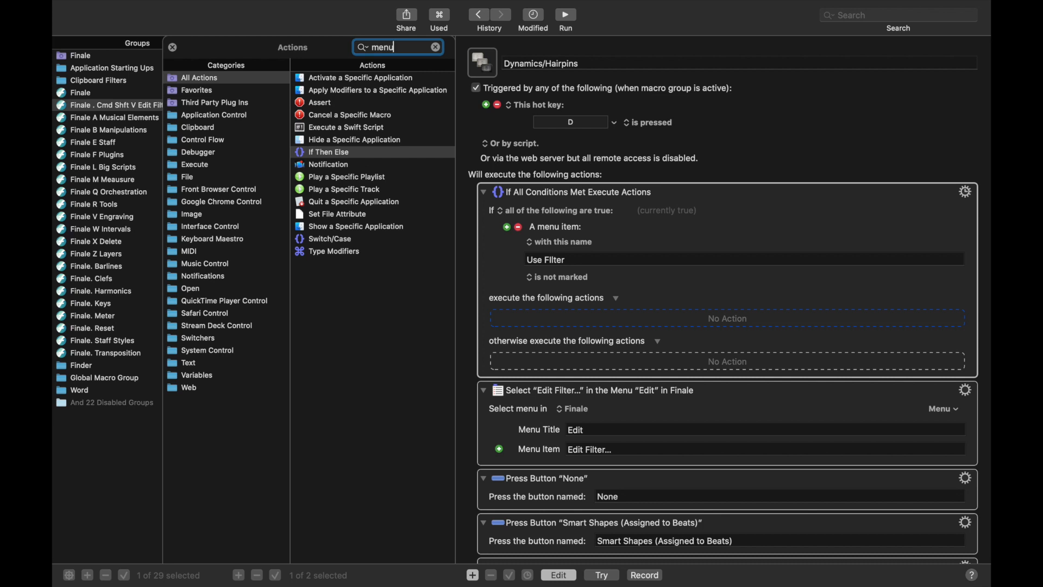
{"action": "left_click", "coordinate": [362, 79]}
{"action": "left_click_drag", "start_coordinate": [363, 79], "coordinate": [668, 323]}
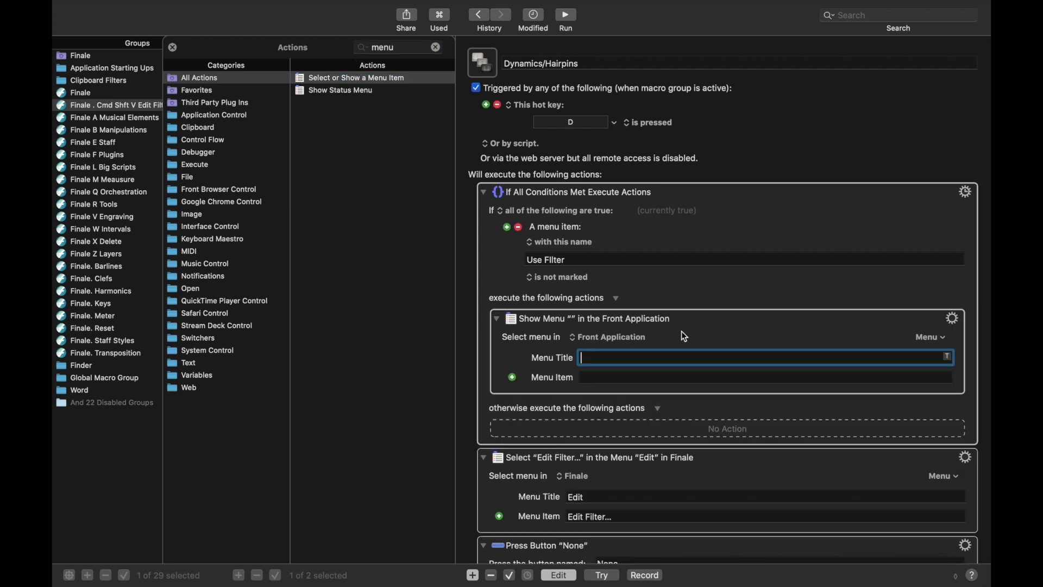
{"action": "left_click", "coordinate": [932, 340]}
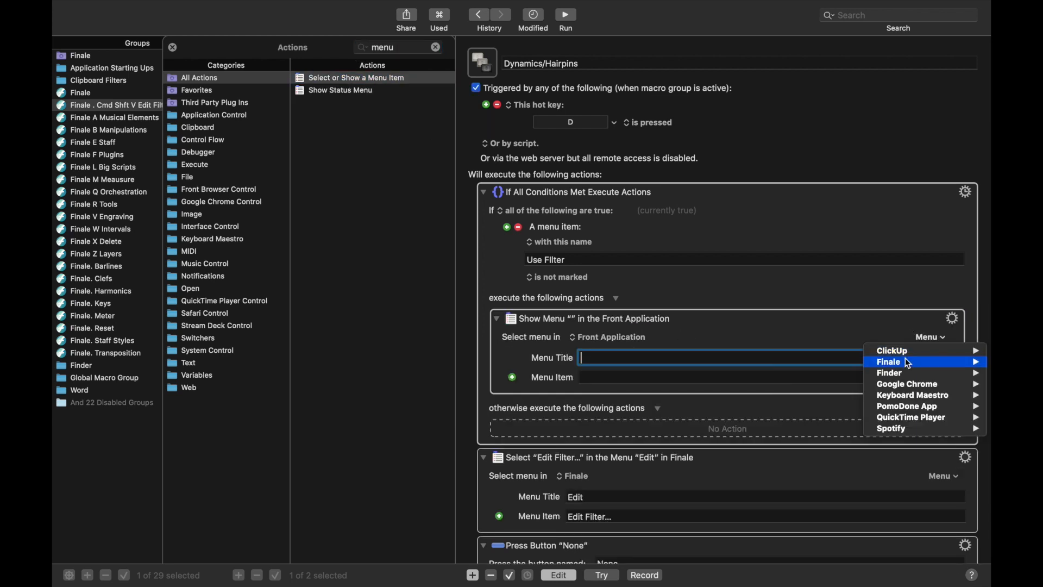
{"action": "mouse_move", "coordinate": [892, 364]}
{"action": "mouse_move", "coordinate": [827, 394]}
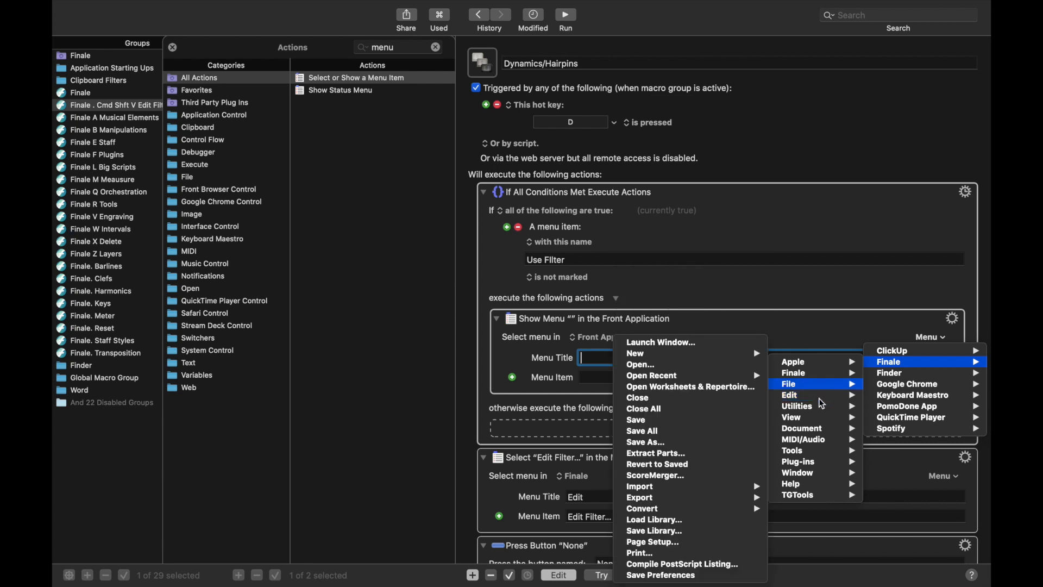
{"action": "left_click", "coordinate": [710, 449]}
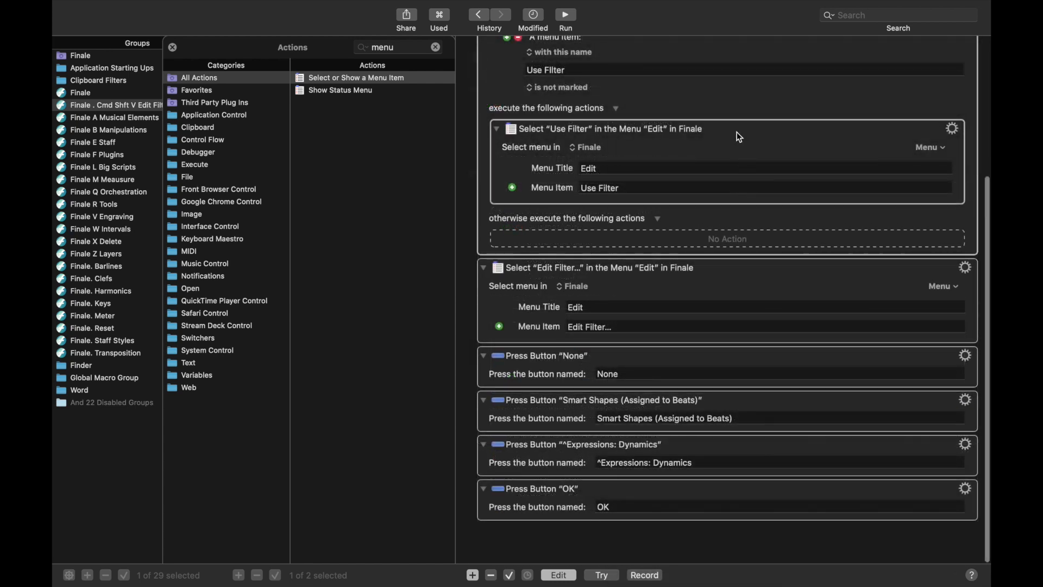
{"action": "left_click", "coordinate": [735, 131]}
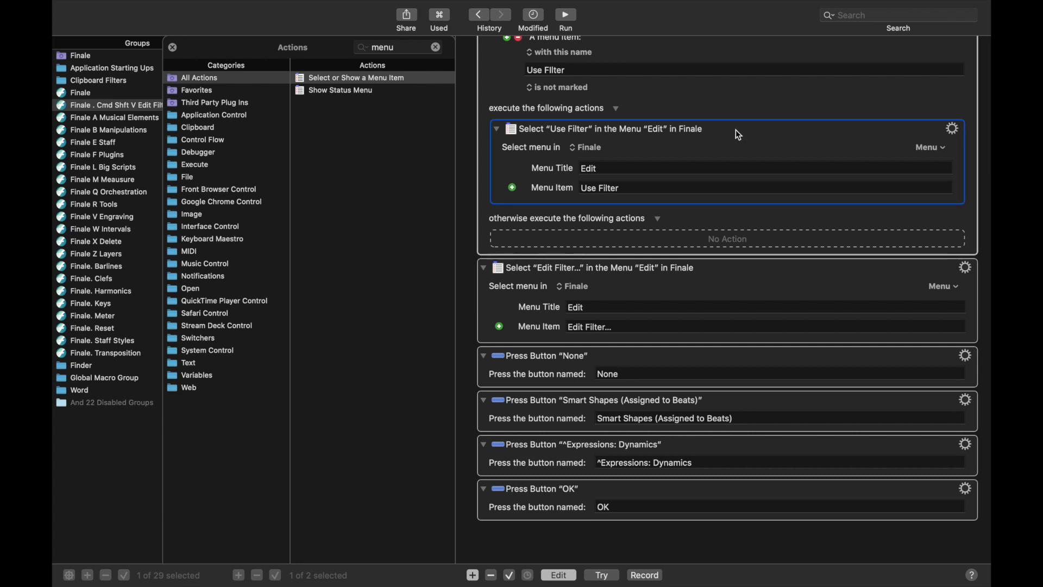
Append a Type a Keystroke ⌘V action, then duplicate the Use Filter action to the end.
{"action": "left_click", "coordinate": [650, 487]}
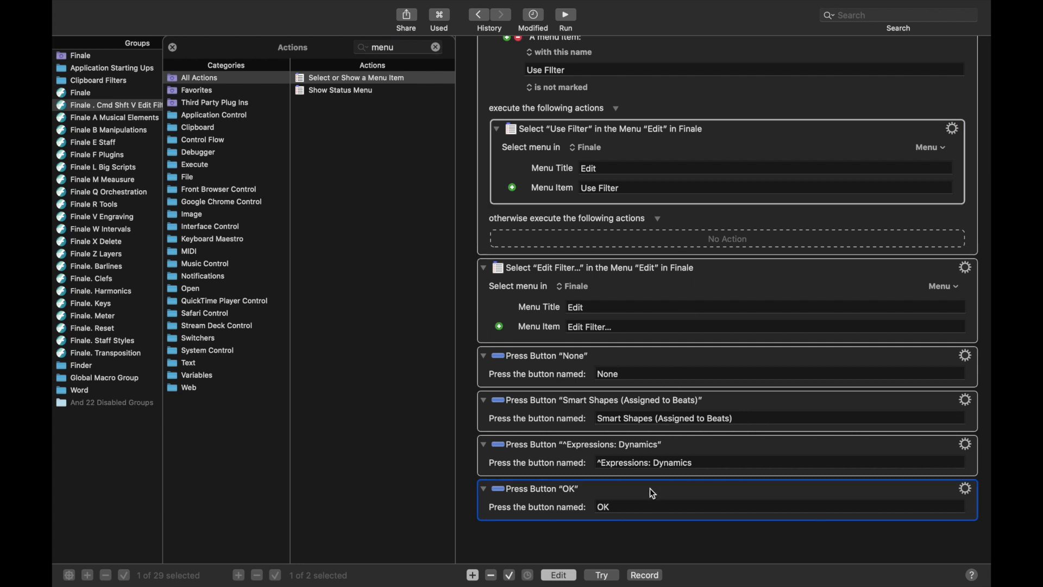
{"action": "left_click", "coordinate": [385, 48]}
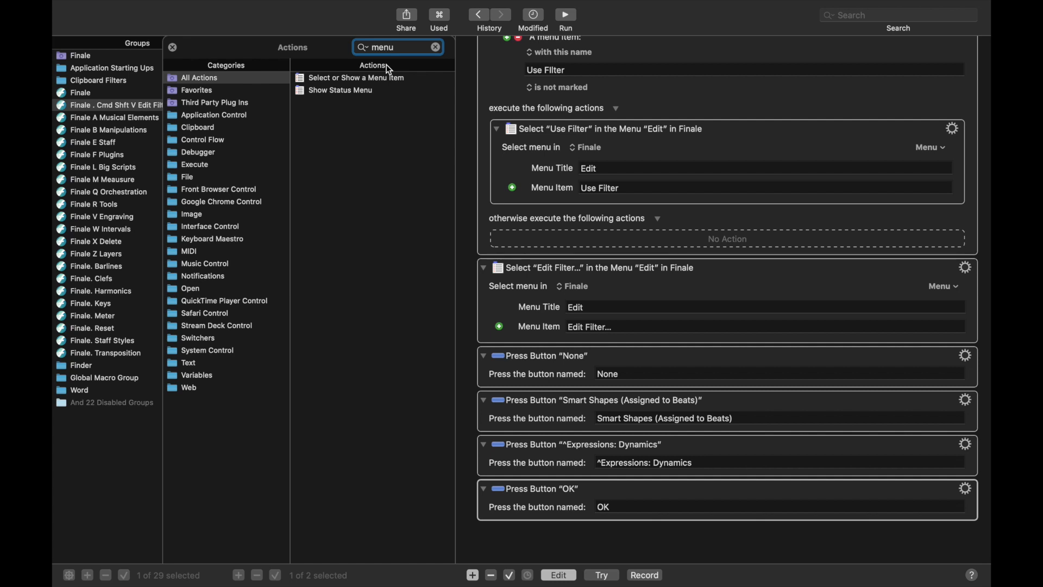
{"action": "key", "text": "BackSpace"}
{"action": "key", "text": "BackSpace"}
{"action": "key", "text": "BackSpace"}
{"action": "key", "text": "BackSpace"}
{"action": "type", "text": "keystro"}
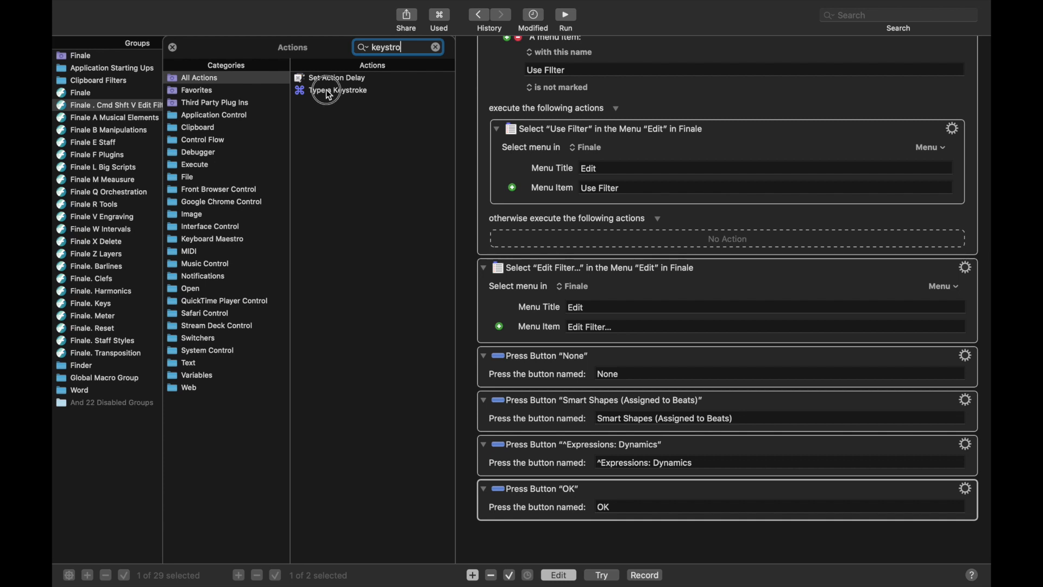
{"action": "left_click_drag", "start_coordinate": [330, 91], "coordinate": [543, 527]}
{"action": "left_click", "coordinate": [608, 507]}
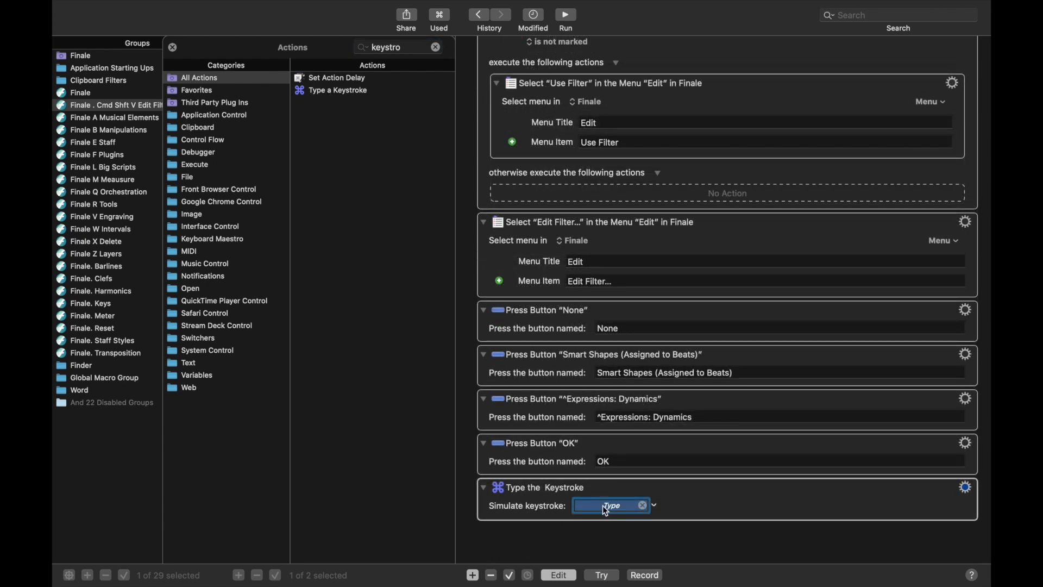
{"action": "key", "text": "super+v"}
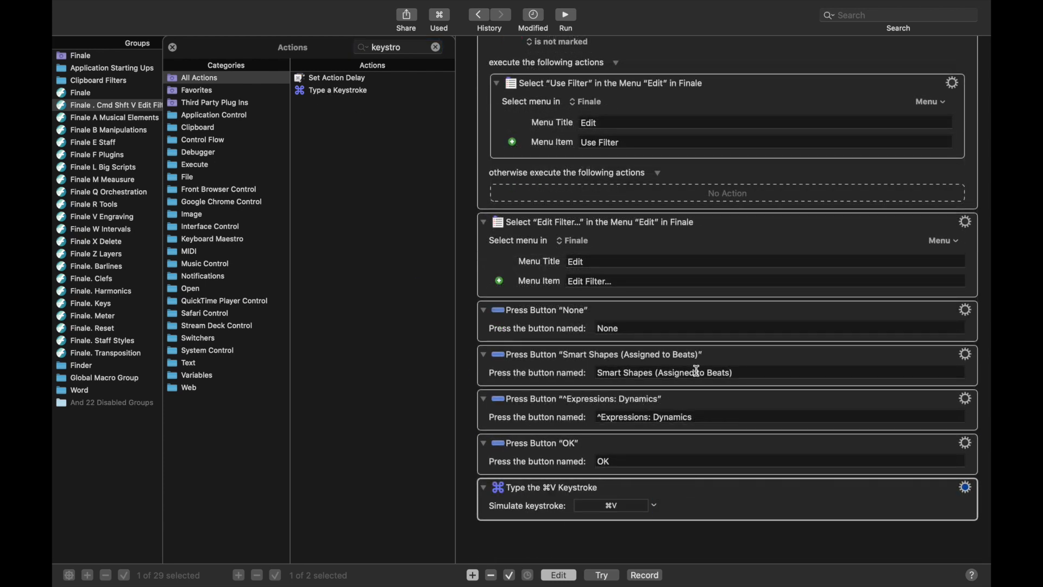
{"action": "left_click", "coordinate": [772, 80]}
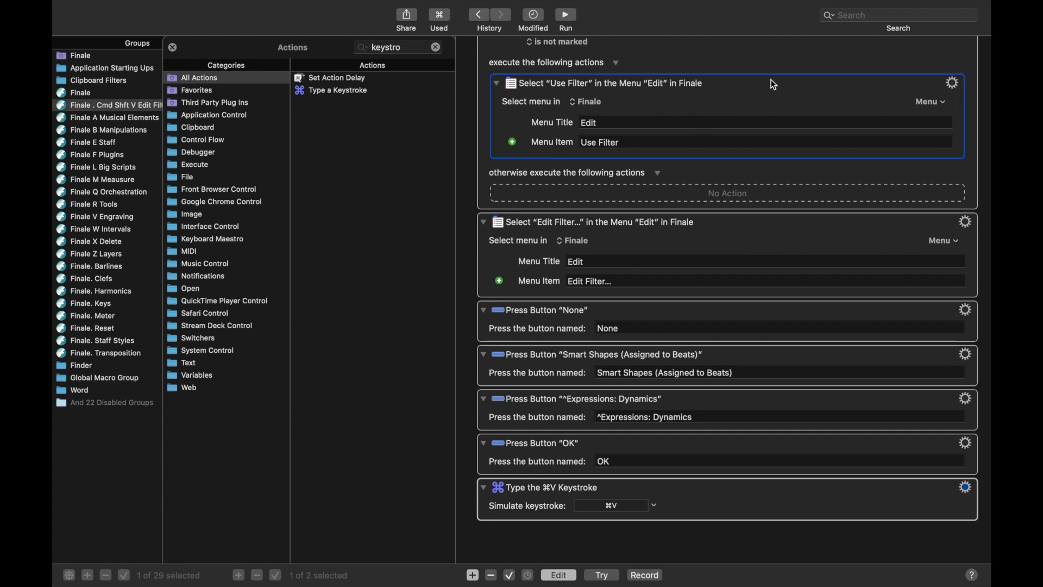
{"action": "key", "text": "super+v"}
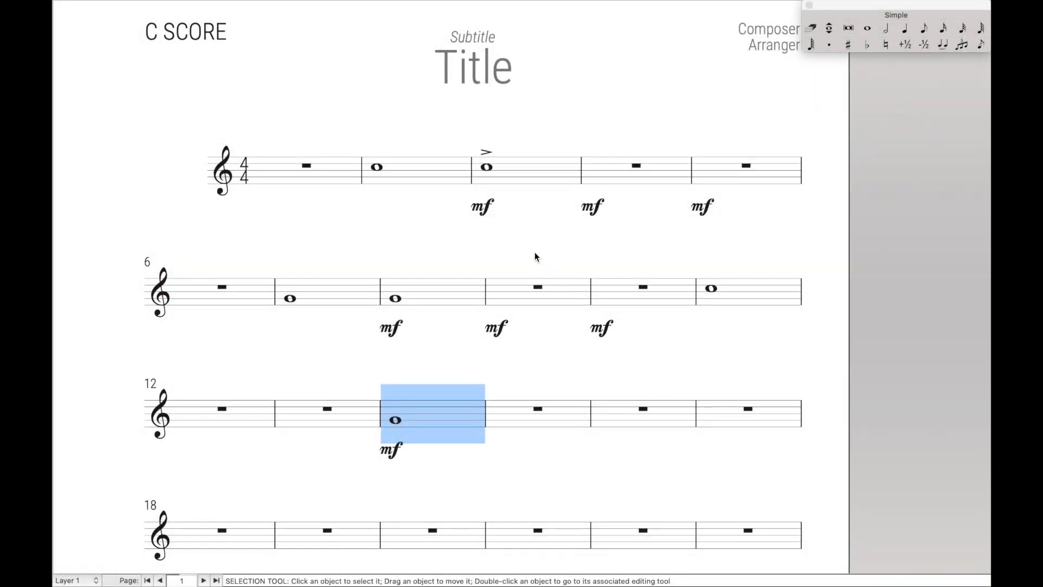
Copy measure 3's accented mf whole note into measure 15.
{"action": "left_click", "coordinate": [522, 185]}
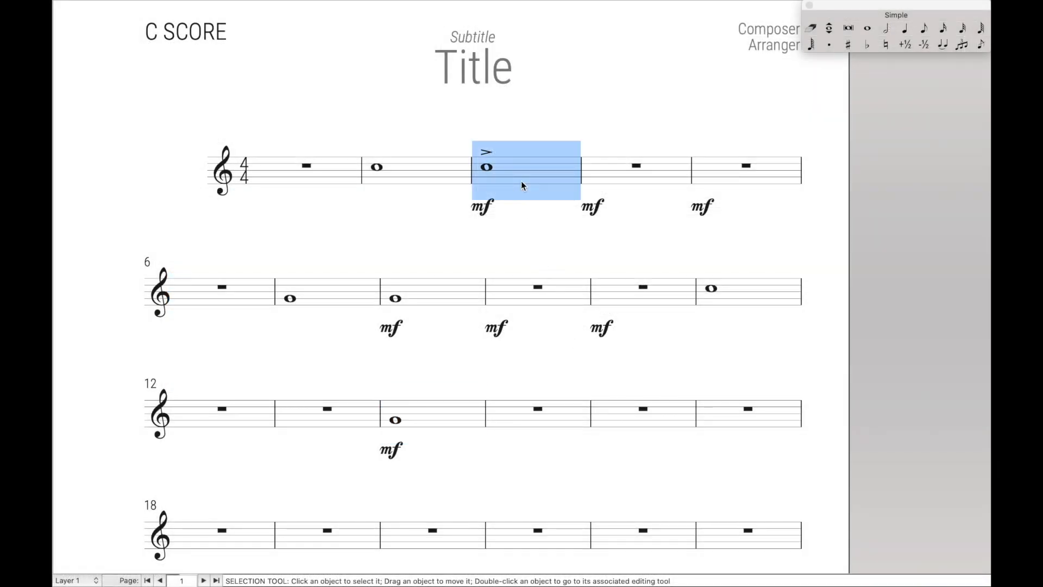
{"action": "left_click", "coordinate": [571, 408]}
{"action": "key", "text": "super+v"}
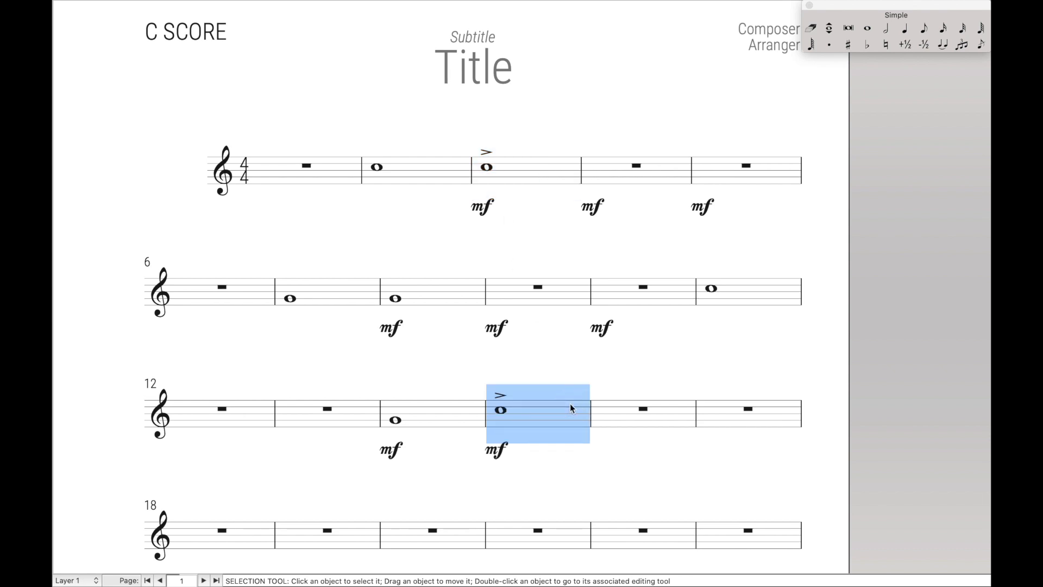
Paste only the mf dynamic into measure 16 with the Dynamics/Hairpins macro.
{"action": "left_click", "coordinate": [656, 413]}
{"action": "left_click", "coordinate": [624, 411]}
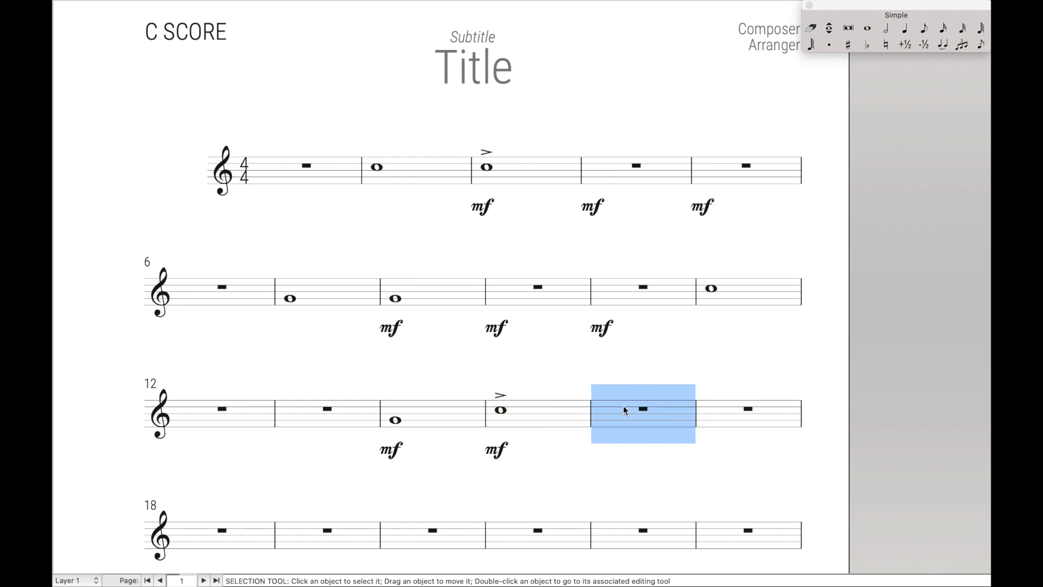
{"action": "key", "text": "super+shift+v"}
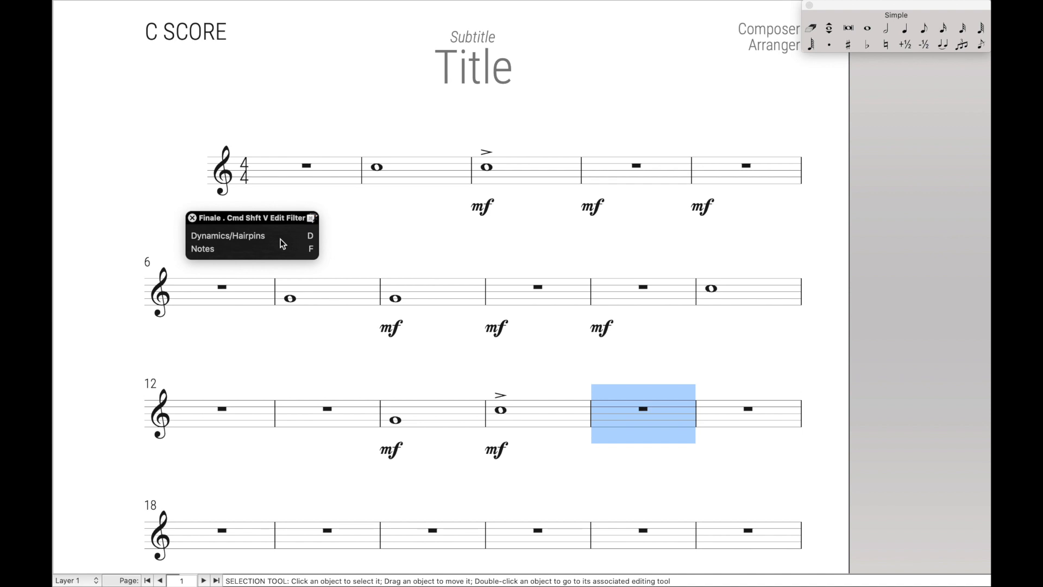
{"action": "key", "text": "d"}
{"action": "key", "text": "super+shift+v"}
{"action": "key", "text": "Return"}
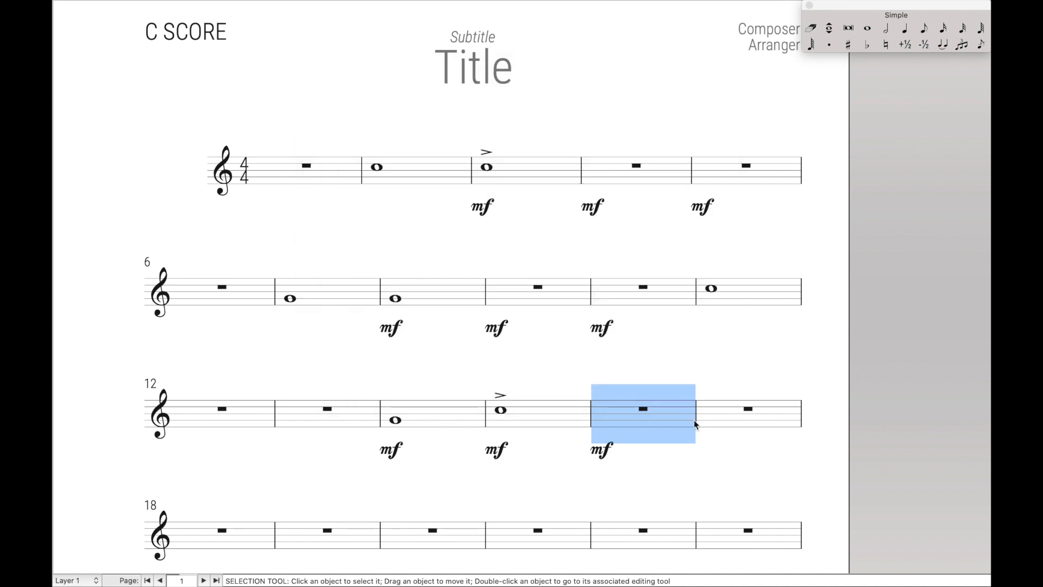
Paste the full measure into measure 17 and check that Use Filter is still on.
{"action": "left_click", "coordinate": [769, 412]}
{"action": "key", "text": "super+v"}
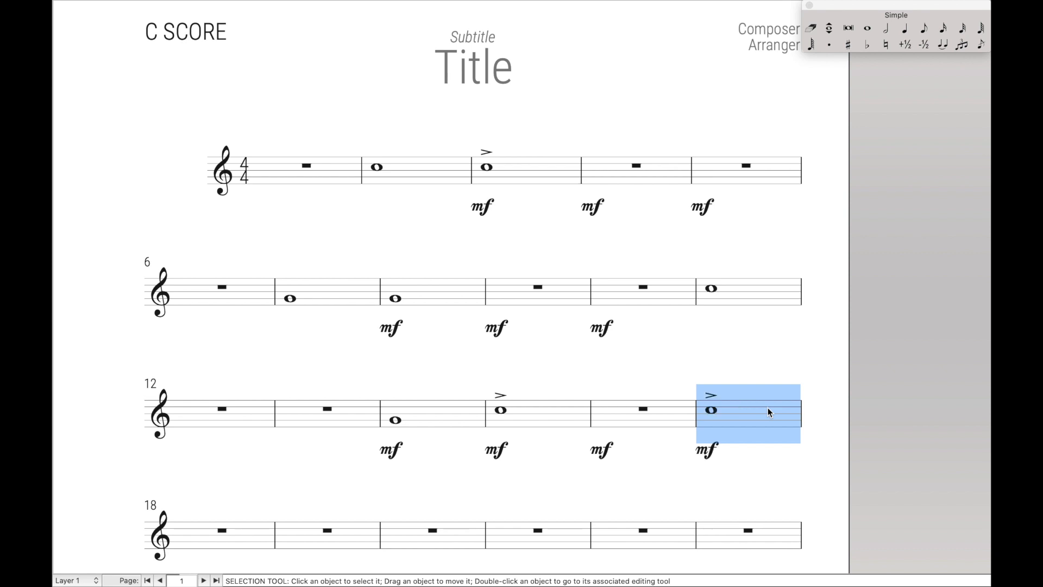
{"action": "mouse_move", "coordinate": [254, 5]}
{"action": "left_click", "coordinate": [162, 7]}
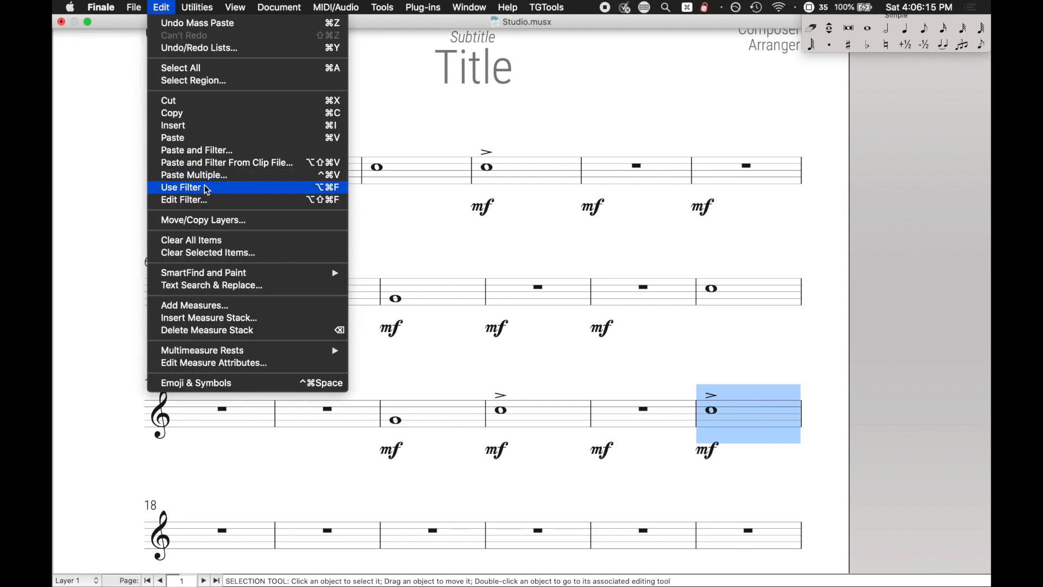
Copy the ⌘V keystroke and Use Filter actions into the Notes macro after Press OK.
{"action": "left_click", "coordinate": [466, 242]}
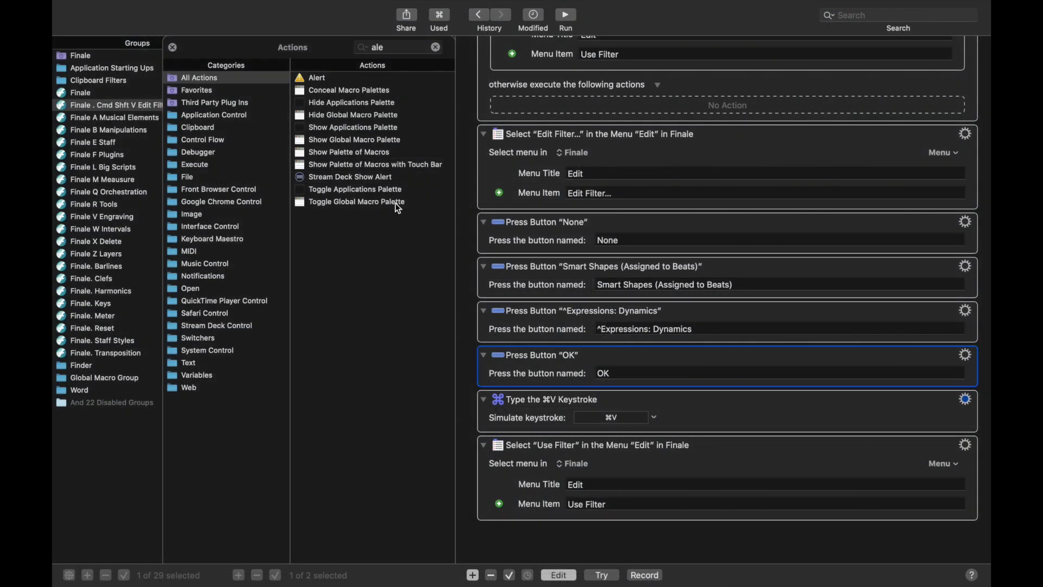
{"action": "left_click", "coordinate": [173, 49]}
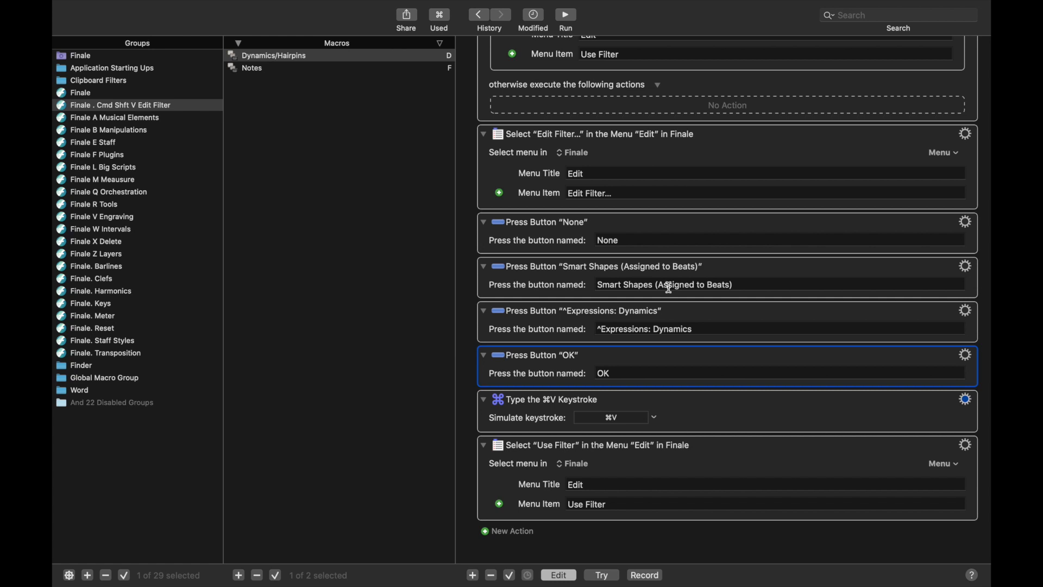
{"action": "left_click", "coordinate": [740, 410]}
{"action": "left_click", "coordinate": [736, 457], "text": "shift"}
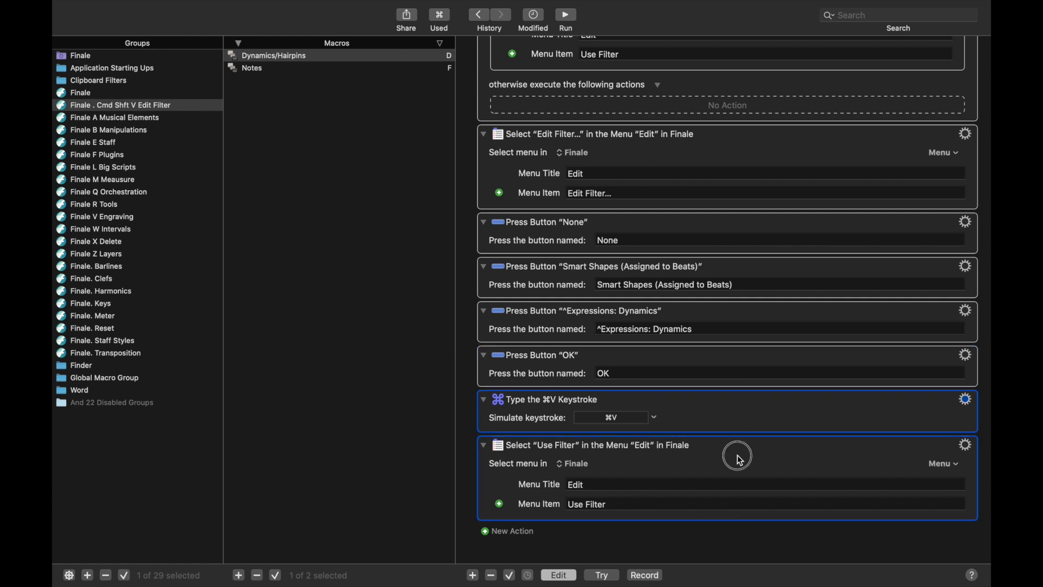
{"action": "left_click", "coordinate": [326, 69]}
{"action": "key", "text": "super+v"}
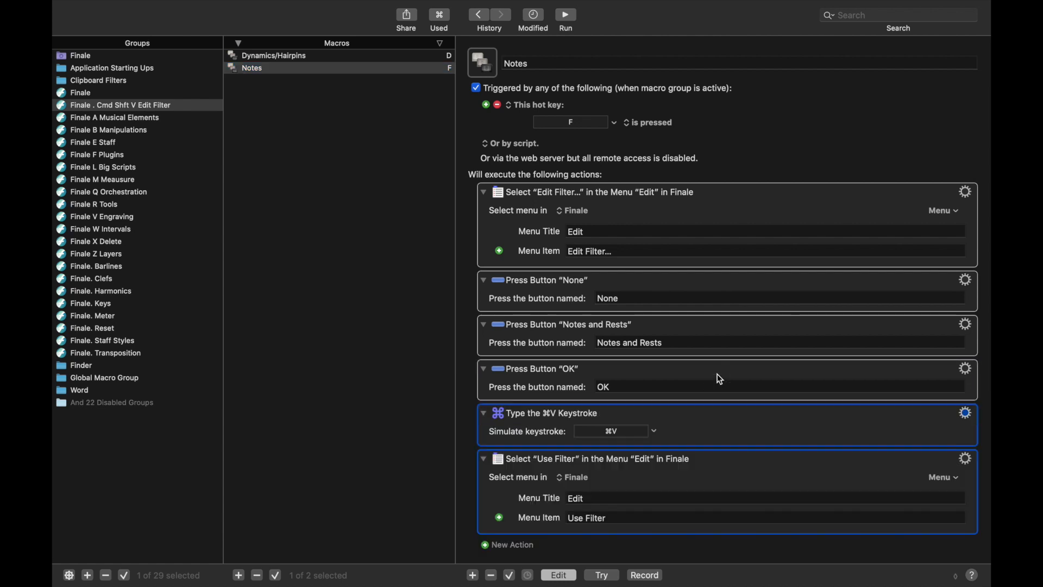
Paste the If 'Use Filter' not marked block into Notes and move it to the top.
{"action": "left_click", "coordinate": [356, 57]}
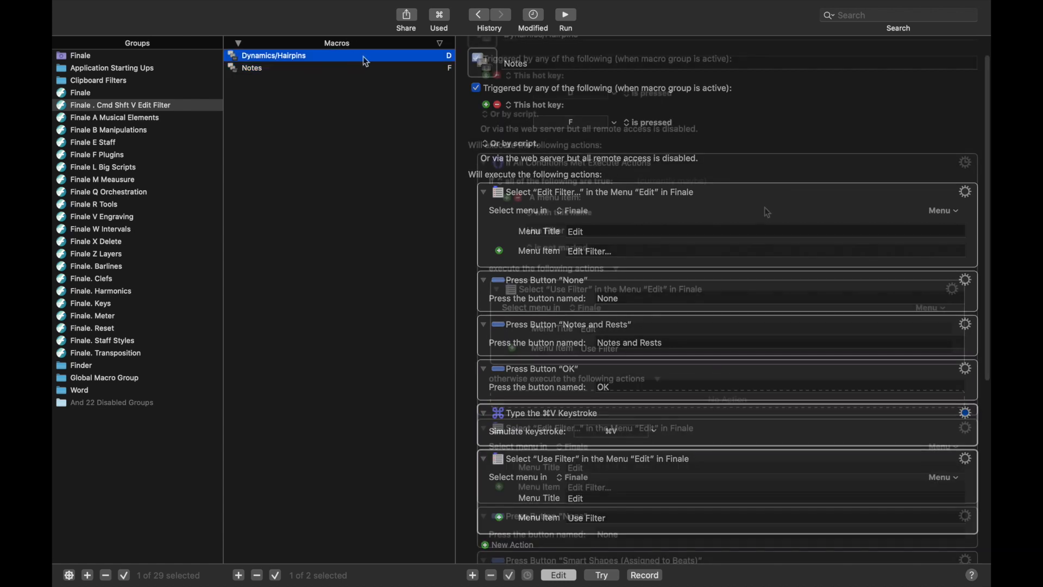
{"action": "left_click", "coordinate": [320, 67]}
{"action": "left_click", "coordinate": [733, 191]}
{"action": "key", "text": "super+v"}
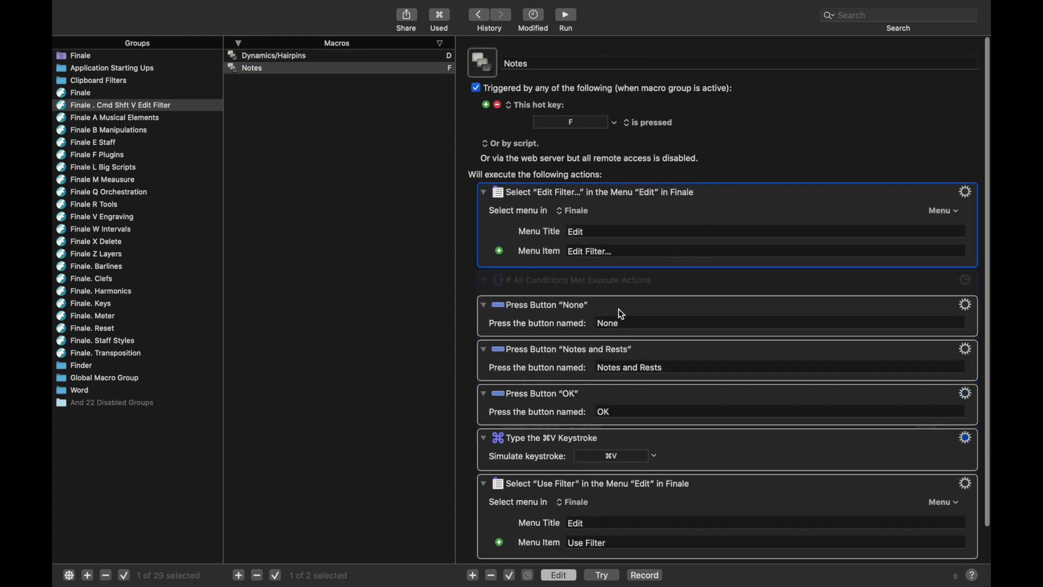
{"action": "left_click_drag", "start_coordinate": [680, 282], "coordinate": [654, 182]}
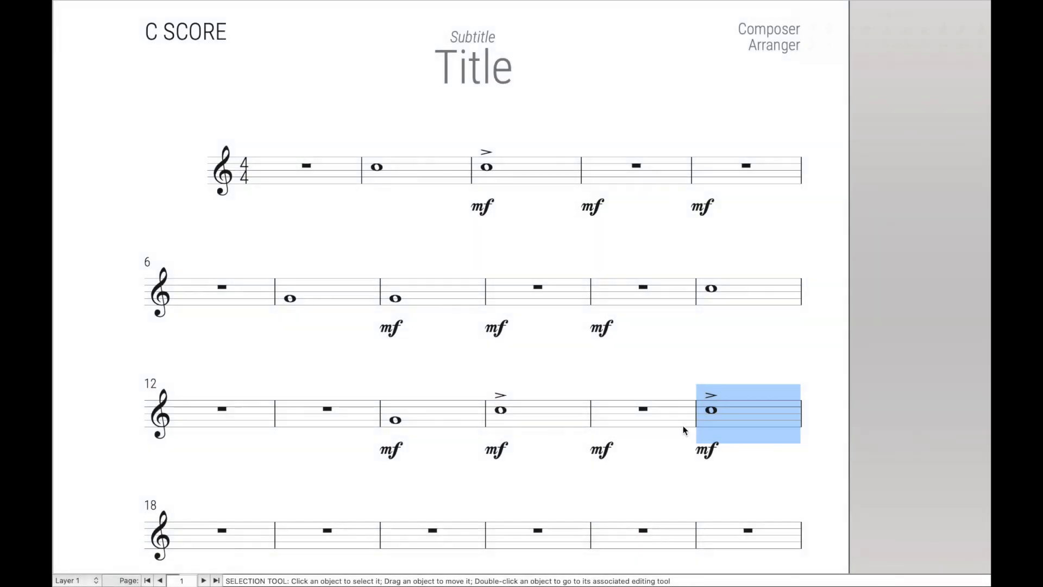
Filter-paste the whole note into measure 12 and the mf into measure 13, then return to Keyboard Maestro.
{"action": "left_click", "coordinate": [253, 405]}
{"action": "key", "text": "shift+super+x"}
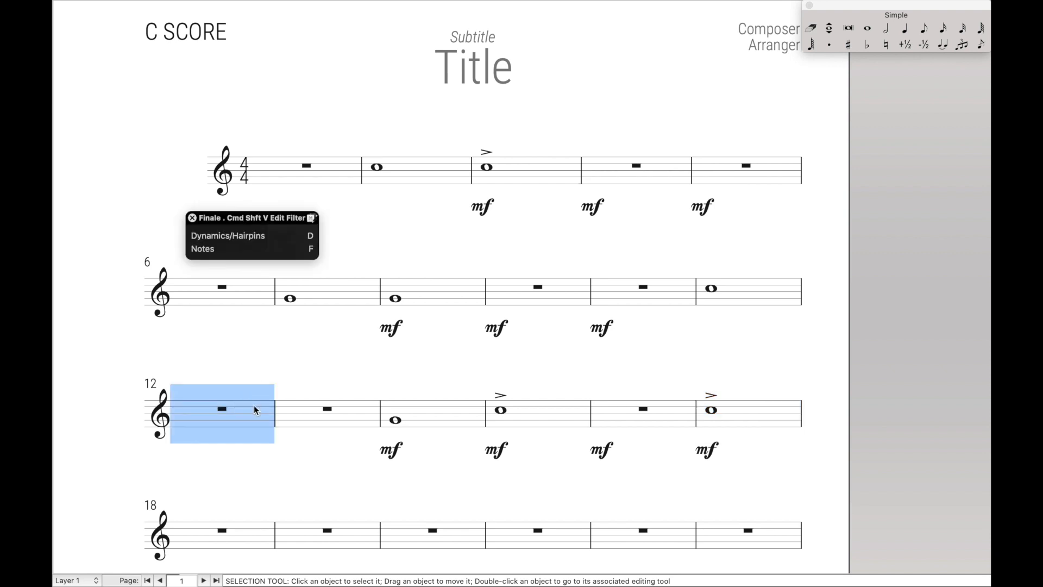
{"action": "key", "text": "d"}
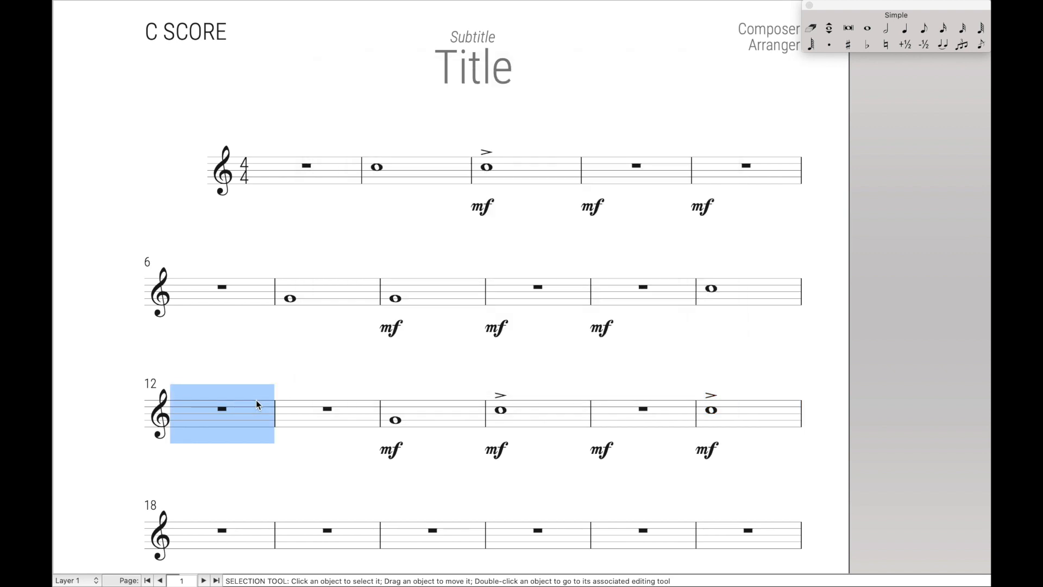
{"action": "left_click", "coordinate": [326, 413]}
{"action": "key", "text": "shift+super+x"}
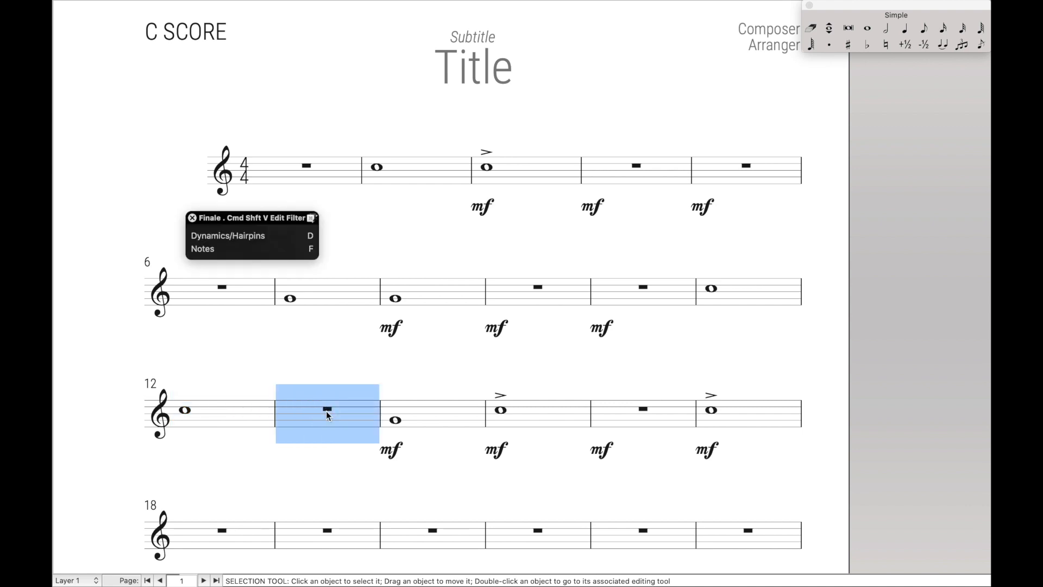
{"action": "key", "text": "d"}
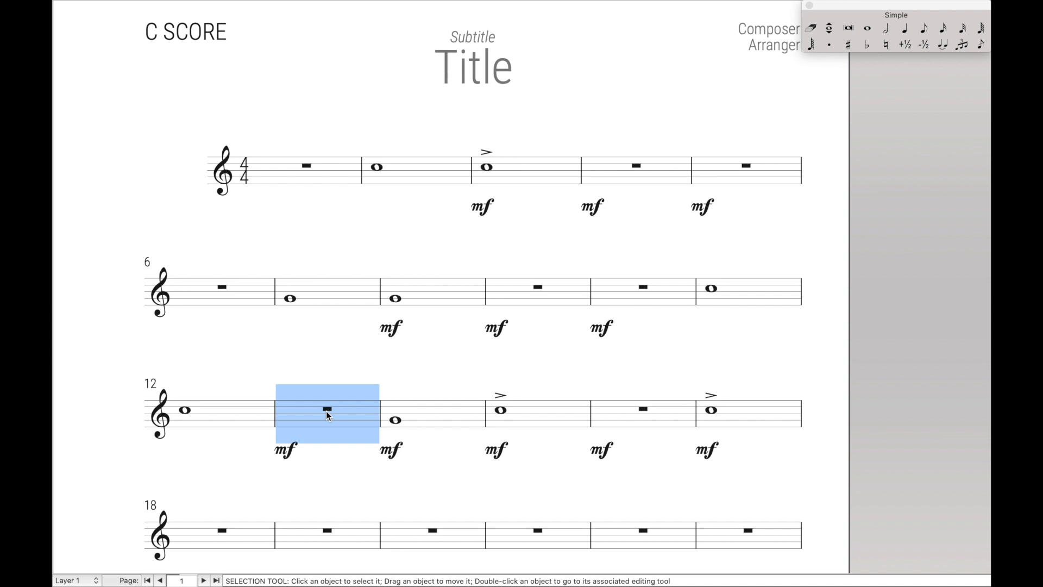
{"action": "key", "text": "super+Tab"}
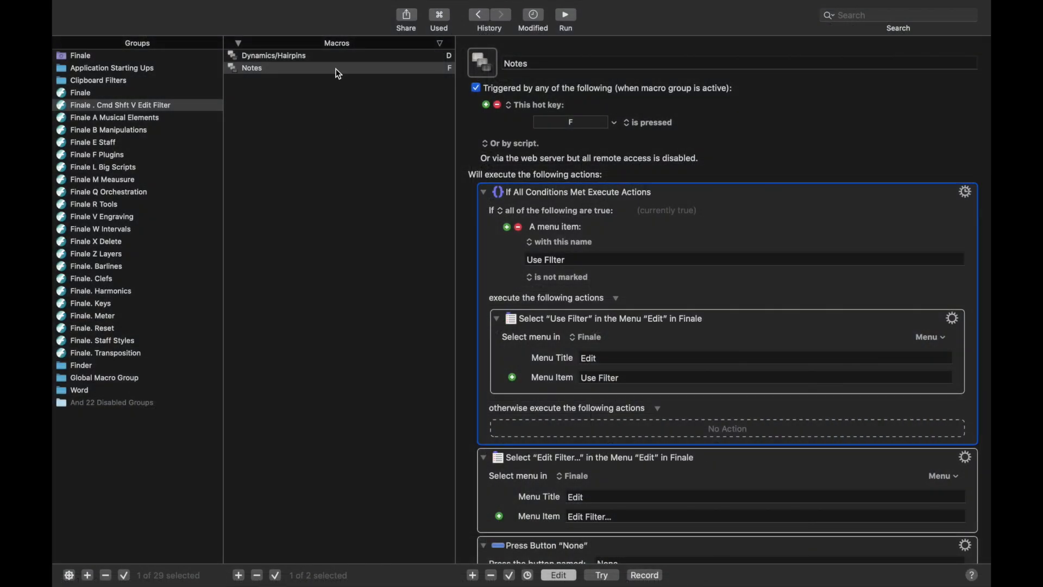
Duplicate Notes as 'Articulations' with hot key A and button name Articulations.
{"action": "left_click", "coordinate": [338, 72]}
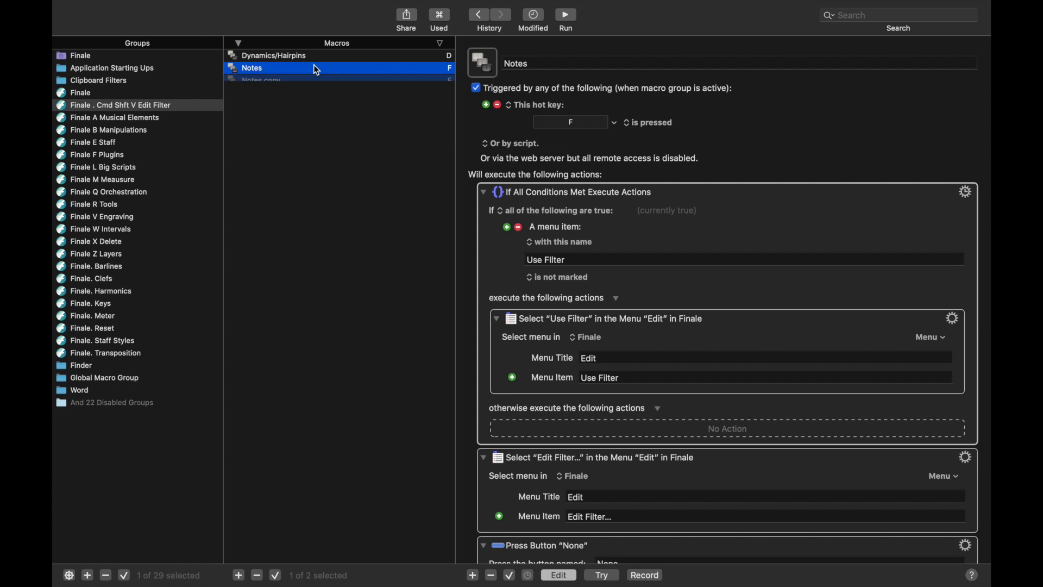
{"action": "key", "text": "cmd+d"}
{"action": "type", "text": "Articulations"}
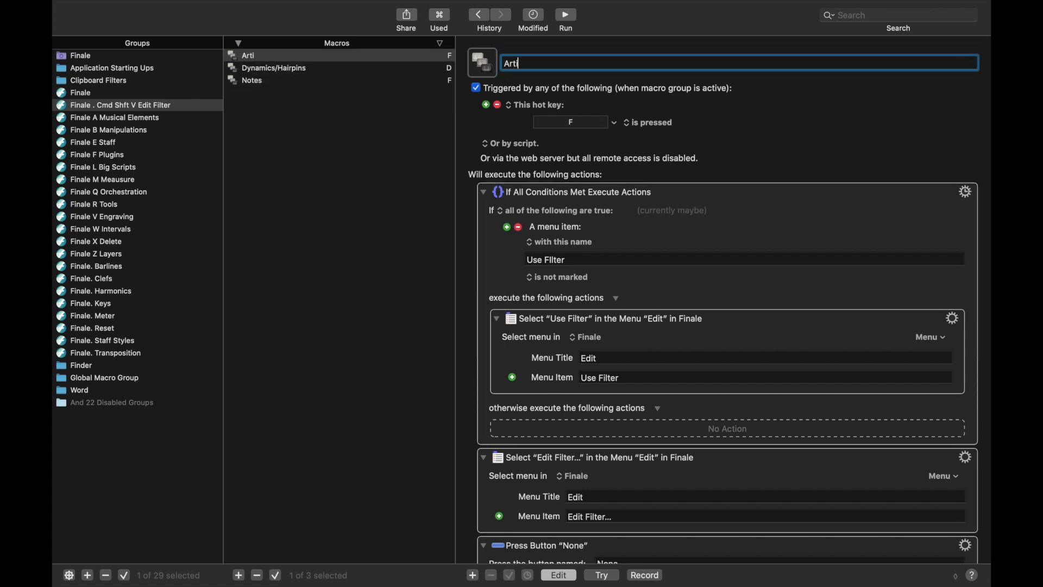
{"action": "left_click", "coordinate": [575, 121]}
{"action": "key", "text": "a"}
{"action": "scroll", "coordinate": [585, 323], "scroll_direction": "down", "scroll_amount": 10}
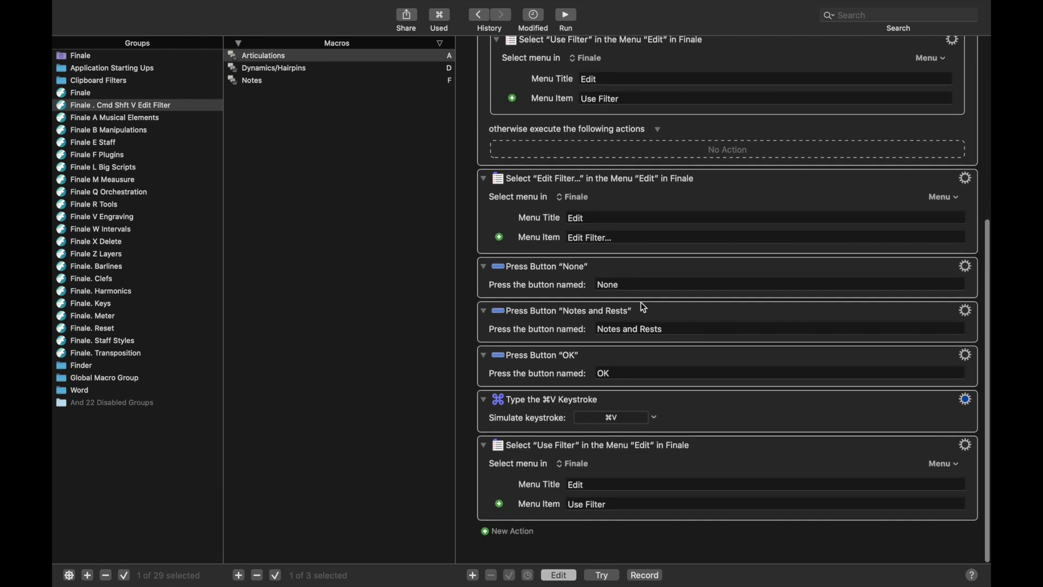
{"action": "left_click", "coordinate": [652, 329]}
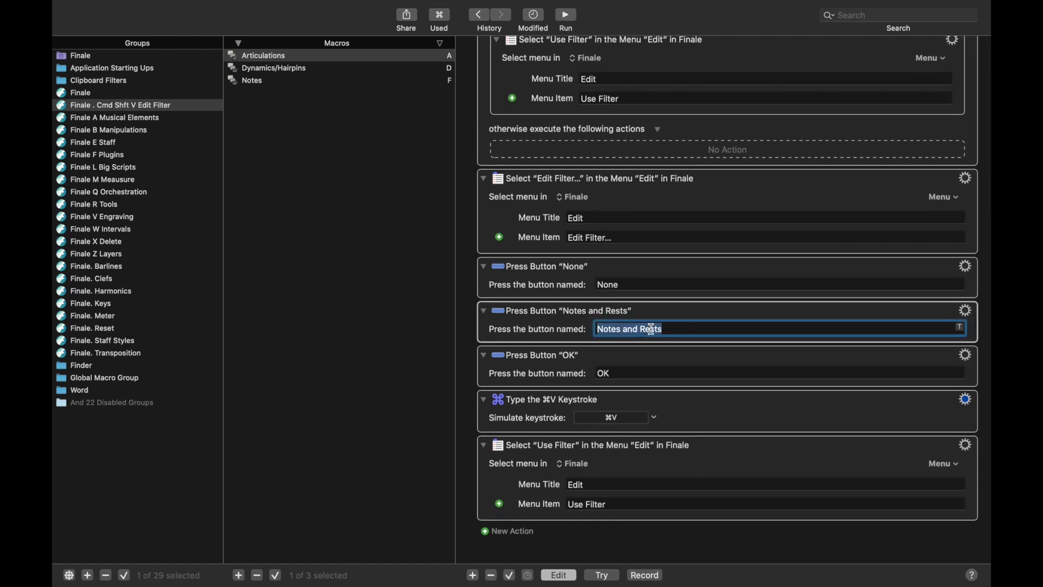
{"action": "type", "text": "Arti"}
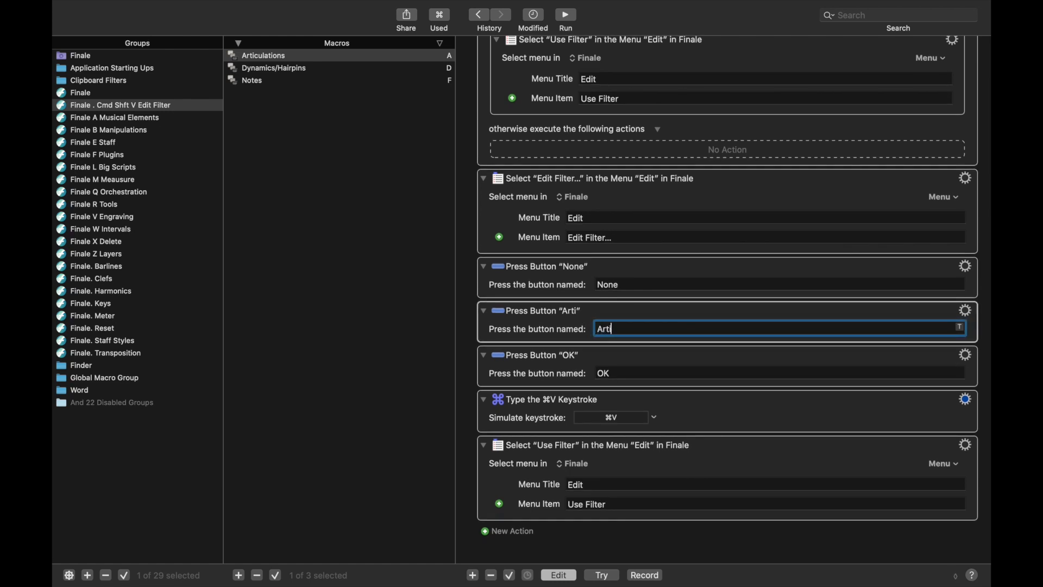
{"action": "type", "text": "culations"}
Duplicate the Articulations macro and name the copy 'Chords'.
{"action": "left_click", "coordinate": [264, 57]}
{"action": "key", "text": "super+d"}
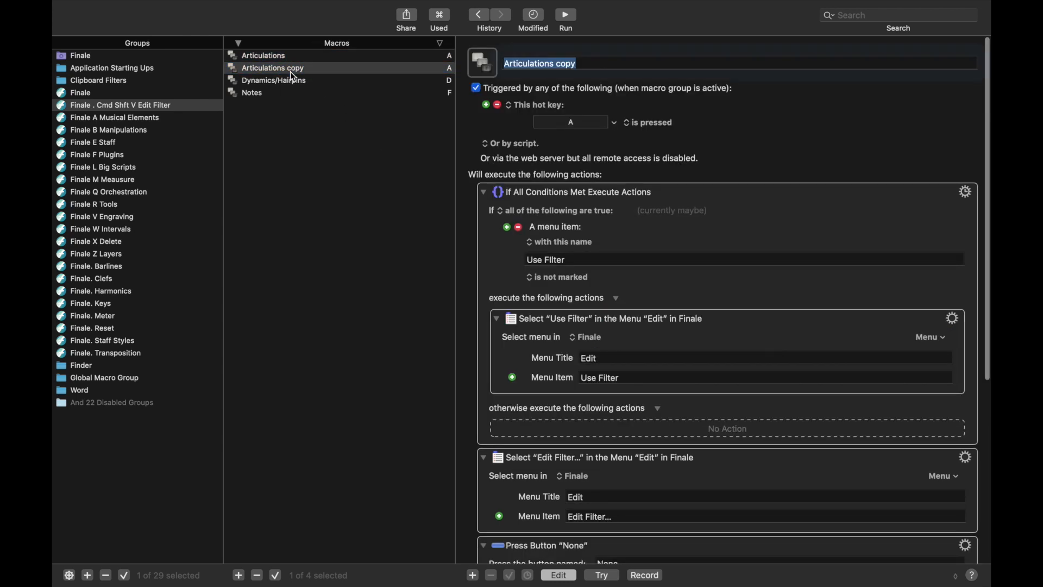
{"action": "type", "text": "Chords"}
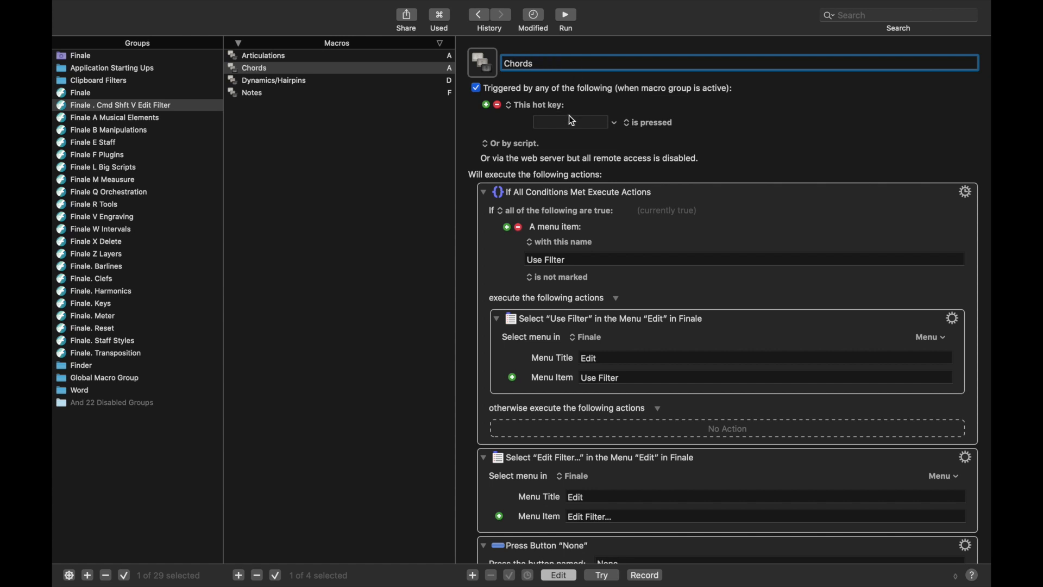
Give the Chords macro hot key C and Press Button name 'Chords & Fretboards'.
{"action": "left_click", "coordinate": [569, 122]}
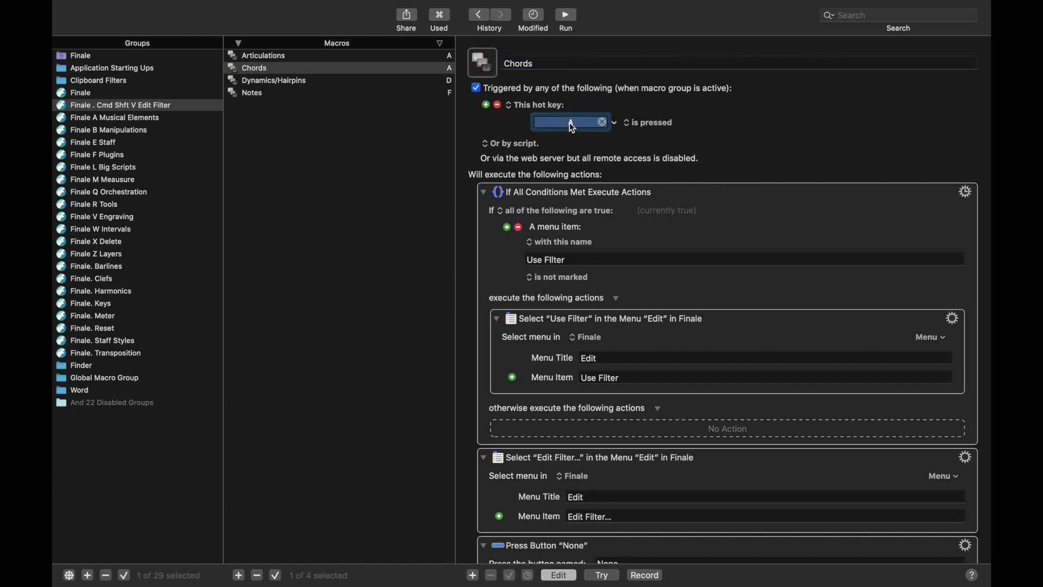
{"action": "key", "text": "c"}
{"action": "scroll", "coordinate": [637, 326], "scroll_direction": "down", "scroll_amount": 5}
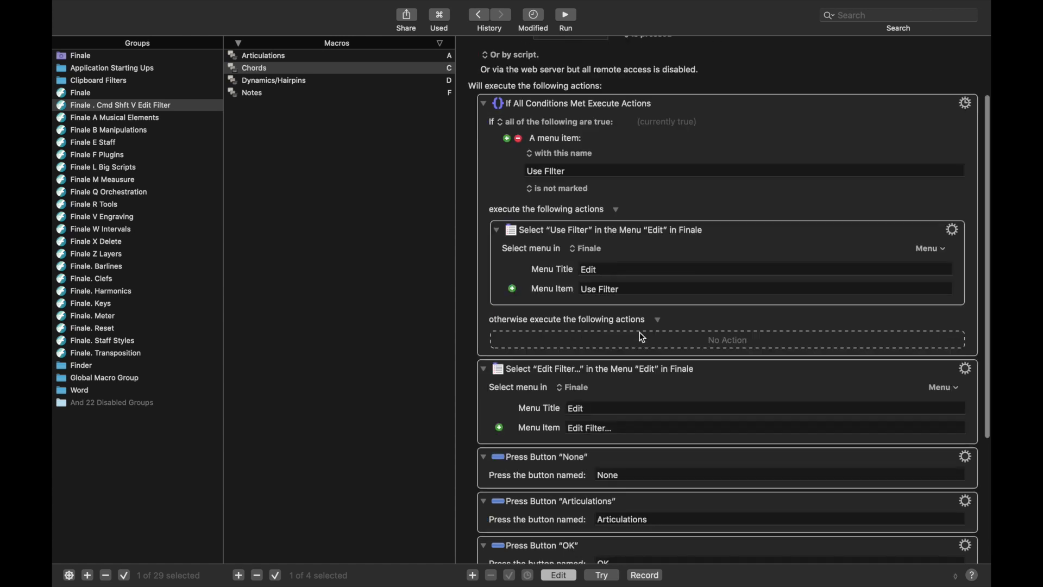
{"action": "double_click", "coordinate": [637, 334]}
{"action": "type", "text": "Chords & "}
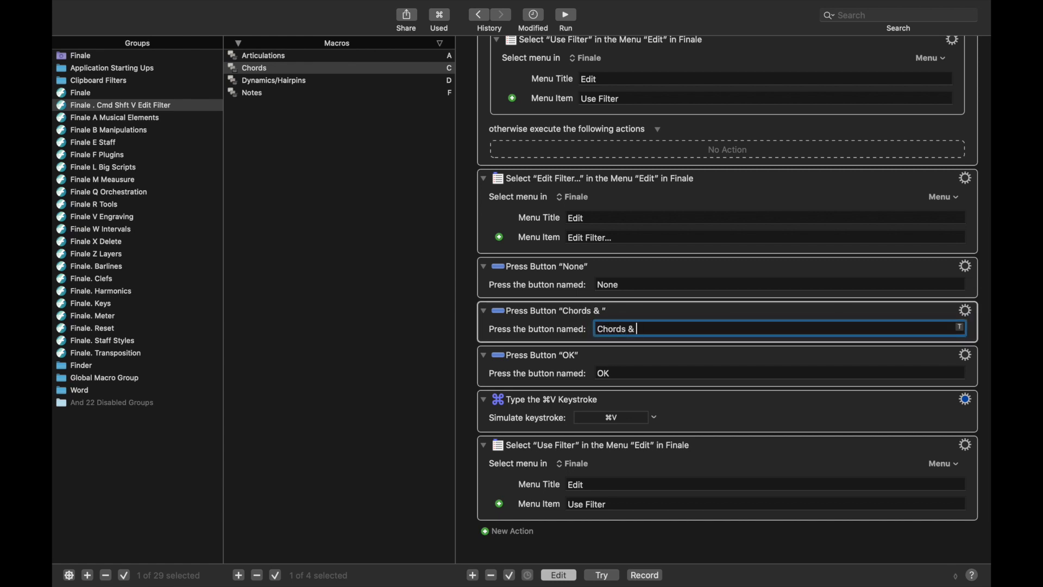
{"action": "type", "text": "Fretboards"}
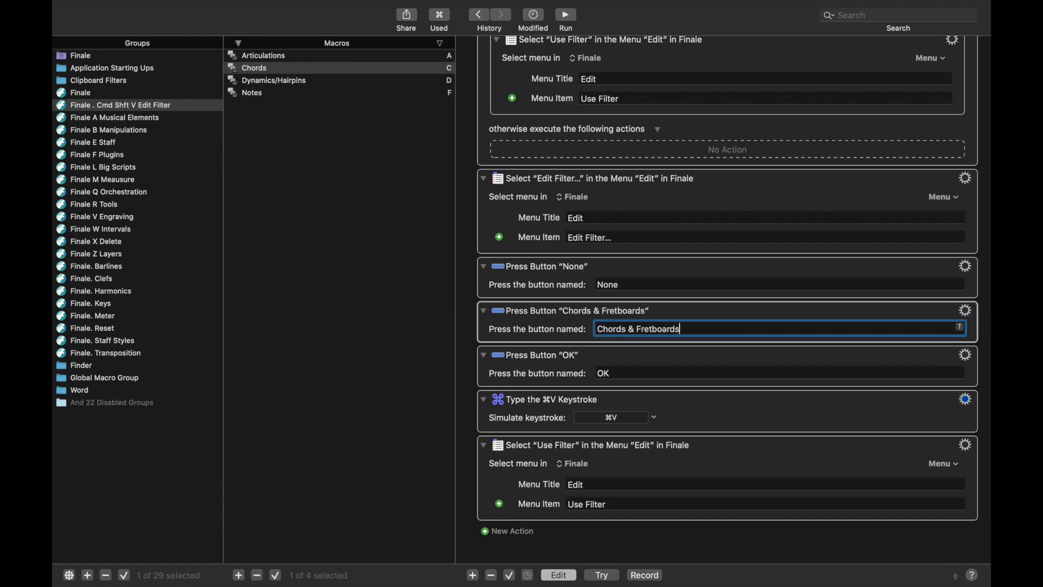
{"action": "double_click", "coordinate": [632, 330]}
Duplicate the Chords macro as 'Lyrics' with hot key W.
{"action": "left_click", "coordinate": [375, 71]}
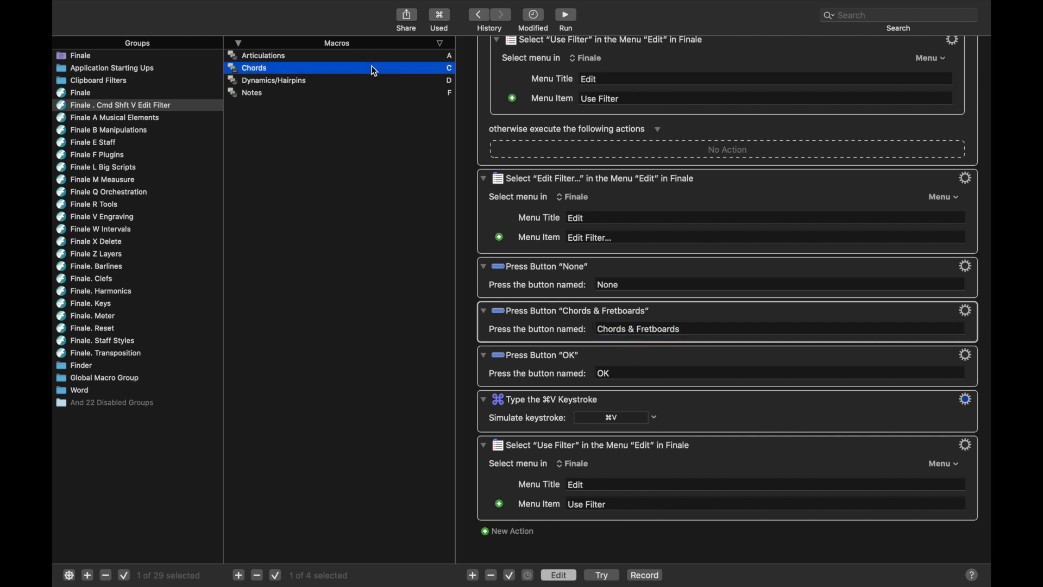
{"action": "key", "text": "super+d"}
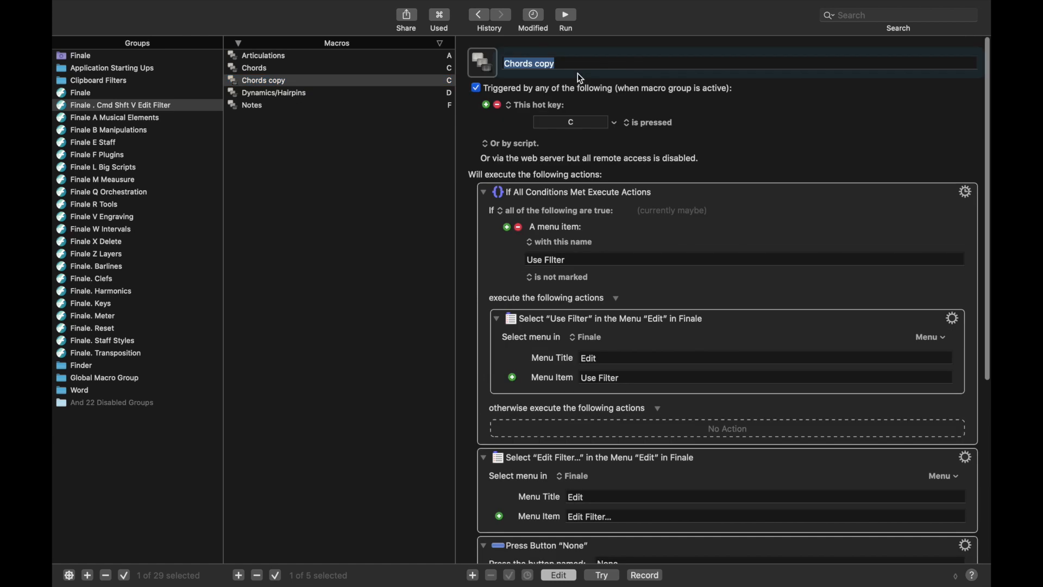
{"action": "type", "text": "L"}
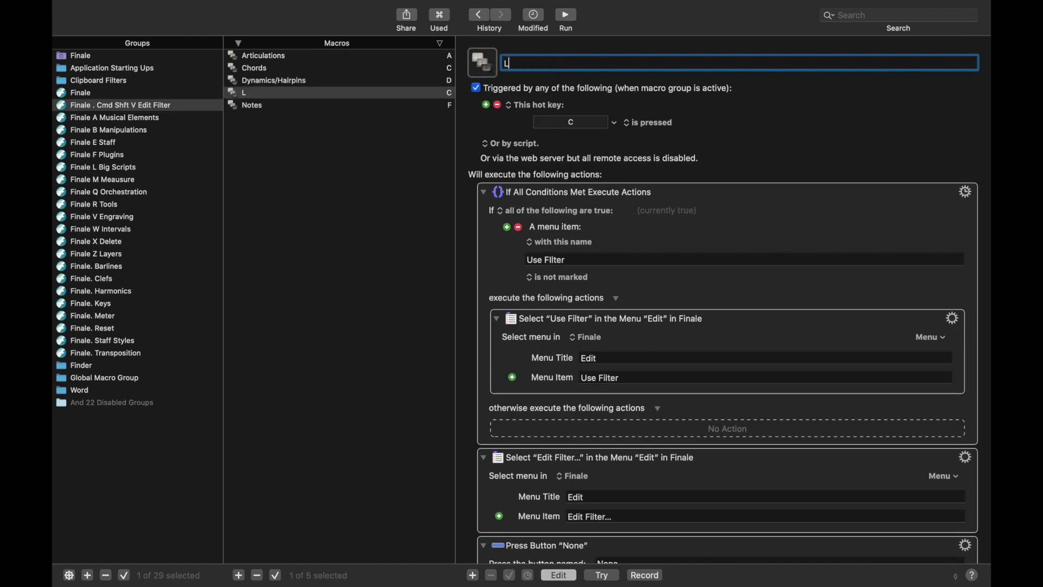
{"action": "type", "text": "yrics"}
{"action": "left_click", "coordinate": [576, 123]}
{"action": "key", "text": "w"}
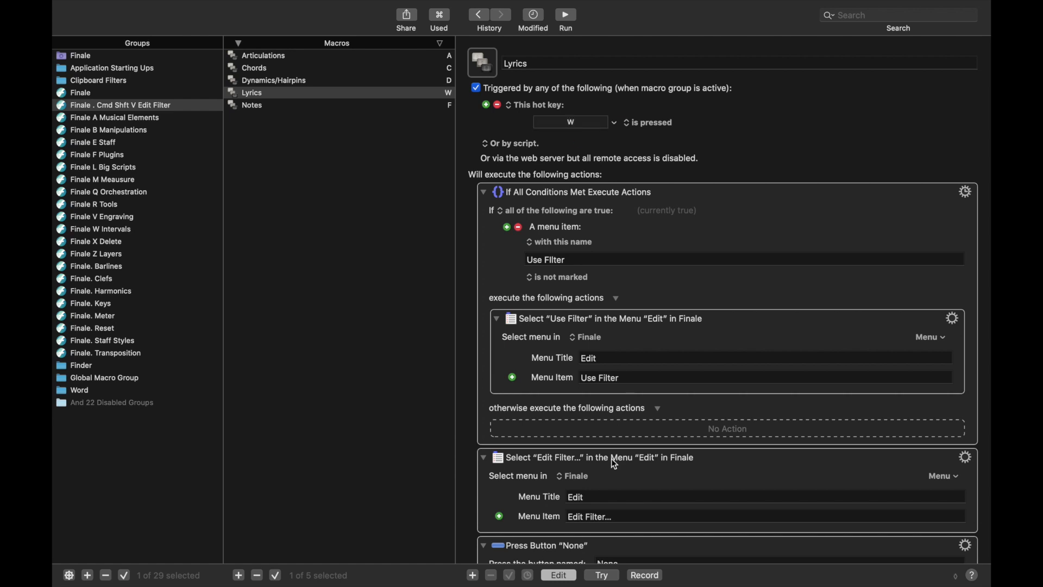
Set the Lyrics macro's Press Button field to 'Lyrics' and select the macro for copying.
{"action": "scroll", "coordinate": [611, 459], "scroll_direction": "down", "scroll_amount": 5}
{"action": "left_click", "coordinate": [675, 341]}
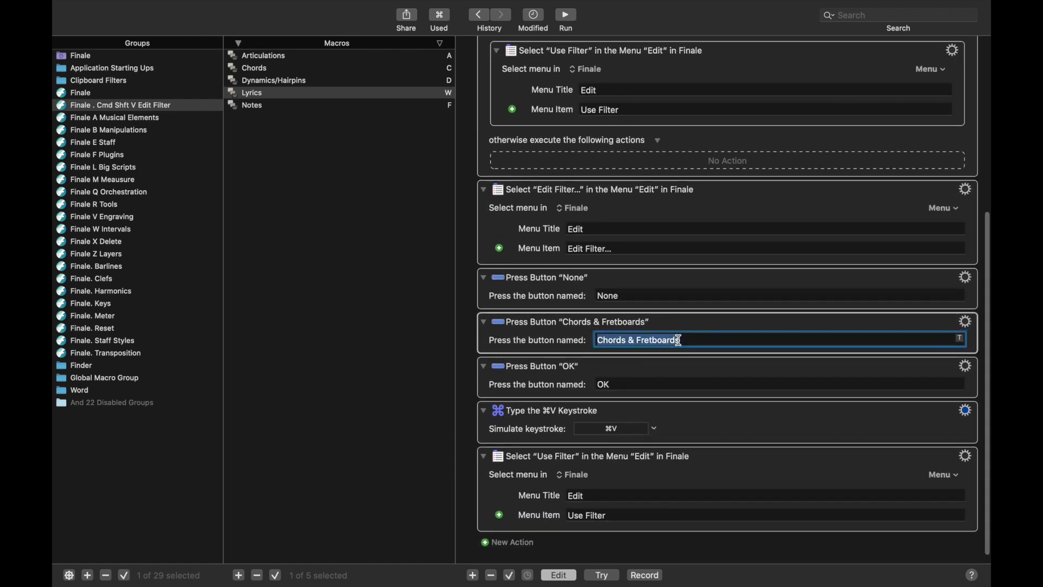
{"action": "type", "text": "Lyrics"}
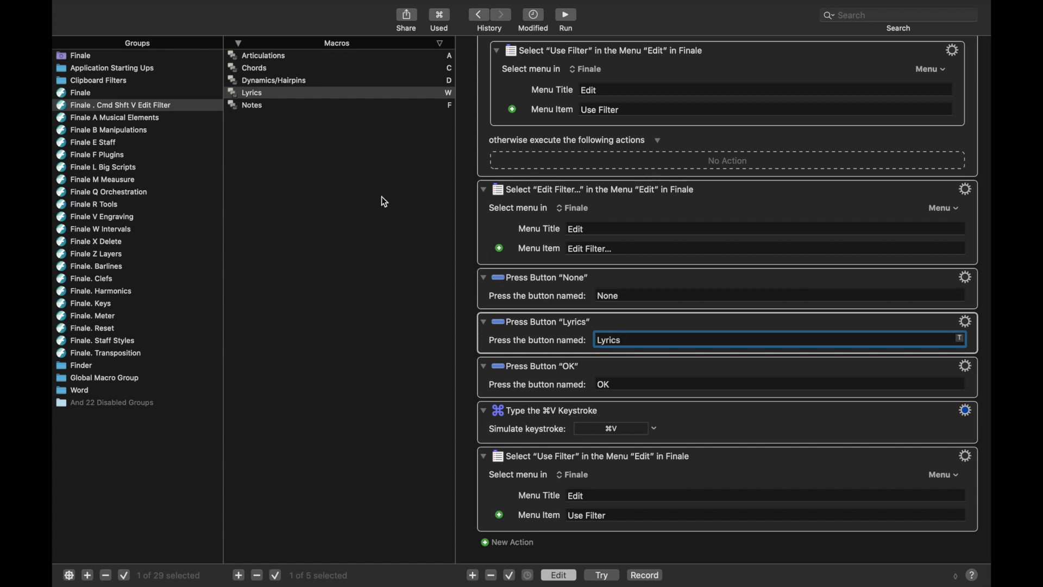
{"action": "left_click", "coordinate": [334, 90]}
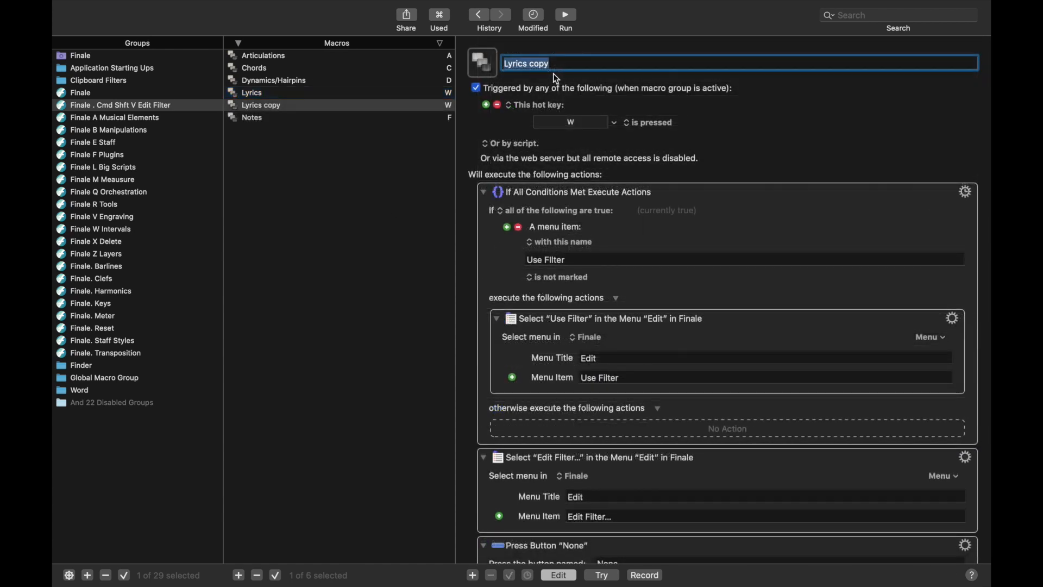
Rename the copy 'Slurs', set hot key S, and make it press 'Smart Shapes (Assigned To Notes)'.
{"action": "type", "text": "Slurs"}
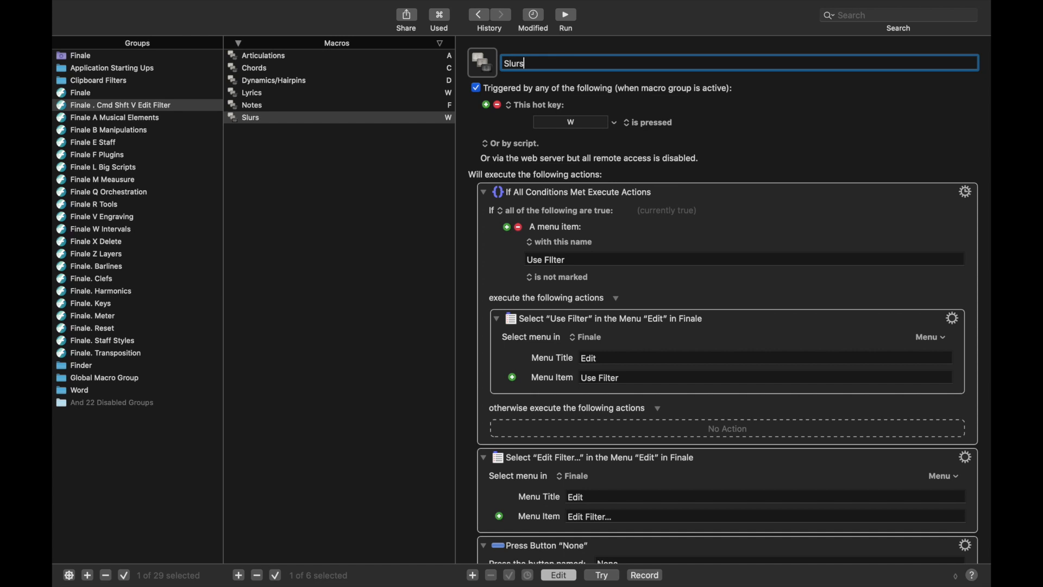
{"action": "left_click", "coordinate": [572, 123]}
{"action": "key", "text": "s"}
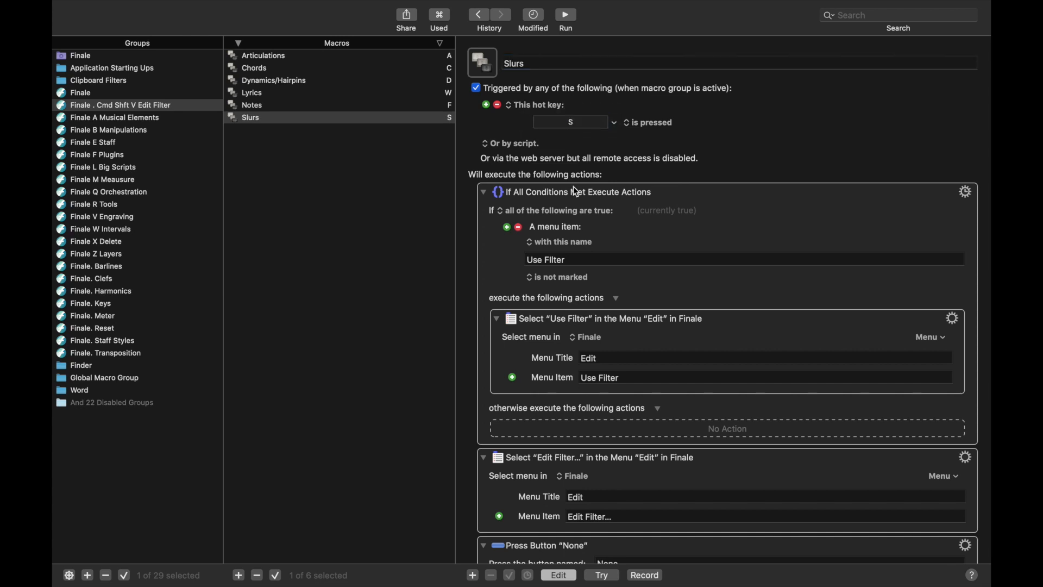
{"action": "scroll", "coordinate": [573, 187], "scroll_direction": "down", "scroll_amount": 10}
{"action": "left_click", "coordinate": [668, 329]}
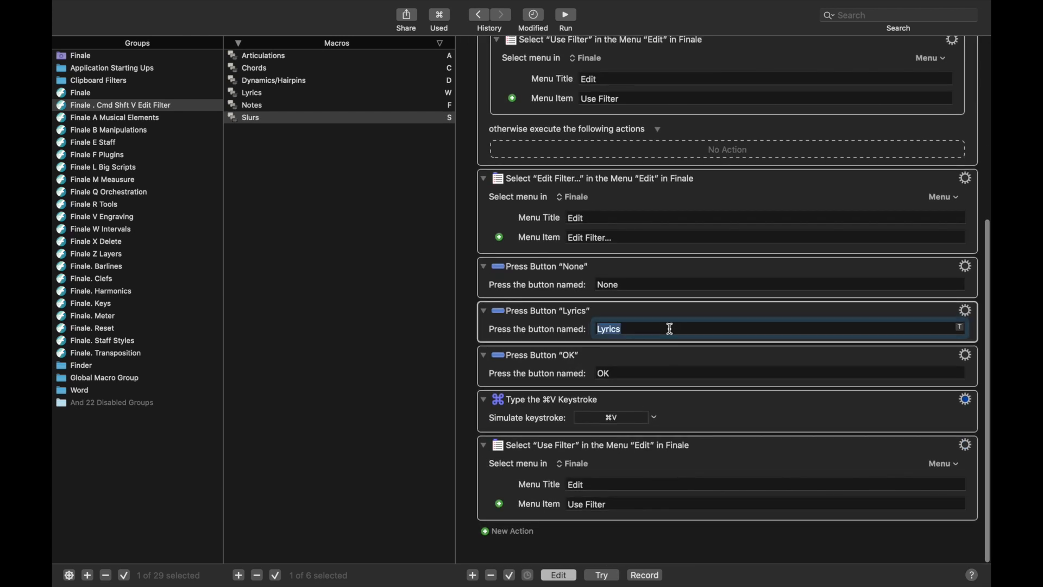
{"action": "type", "text": "Sma"}
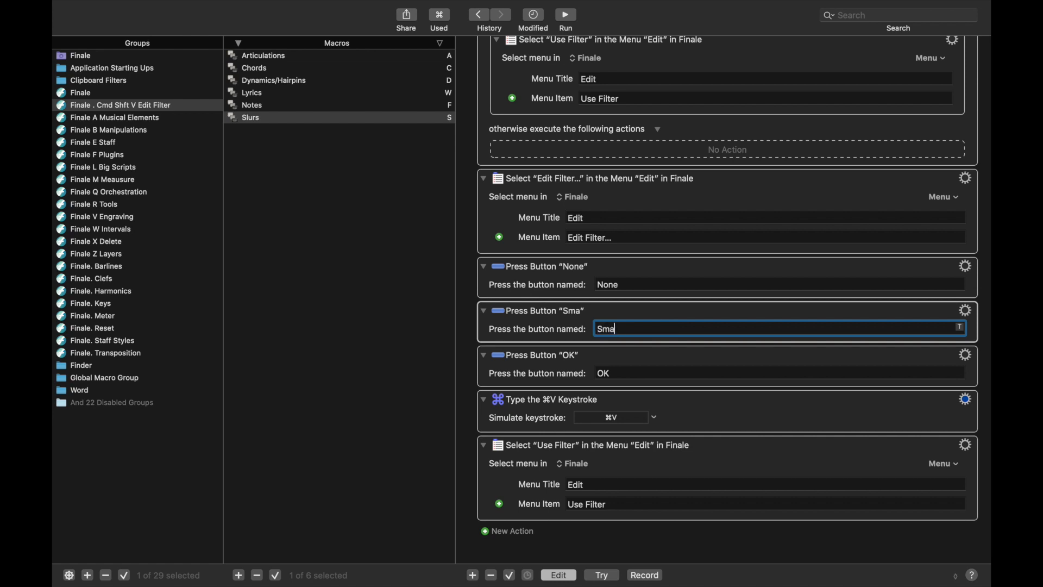
{"action": "type", "text": "rt Shapes (A"}
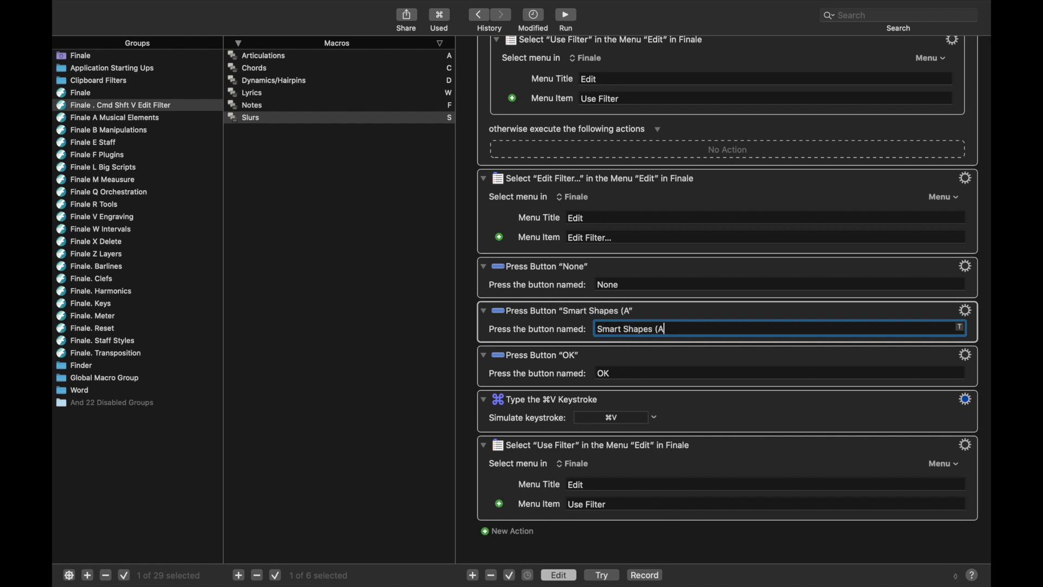
{"action": "type", "text": "ssigned To Notes)"}
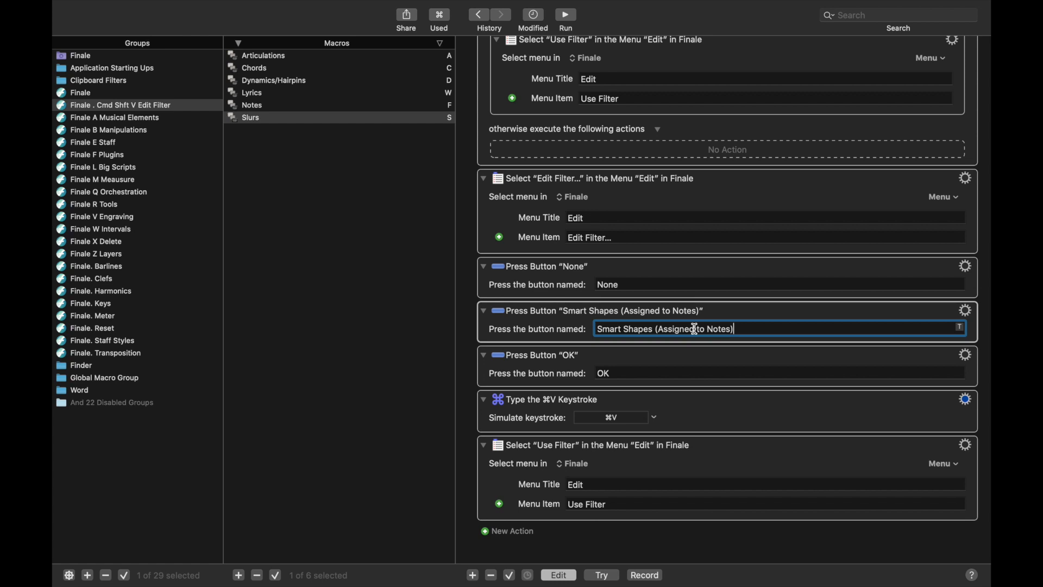
{"action": "left_click", "coordinate": [341, 125]}
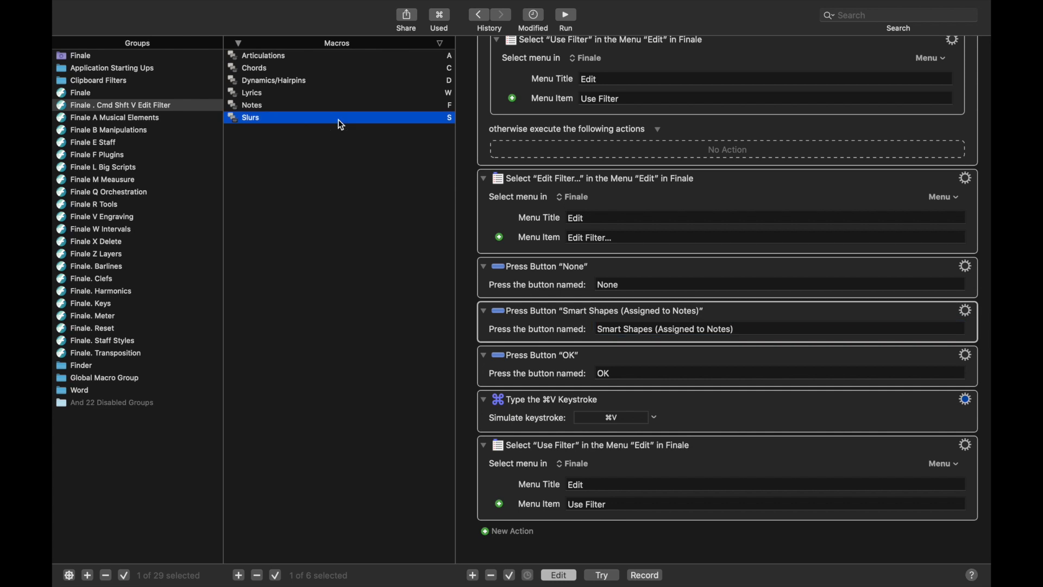
Duplicate the Slurs macro as 'Staff Styles' with hot key E.
{"action": "key", "text": "super+d"}
{"action": "type", "text": "S"}
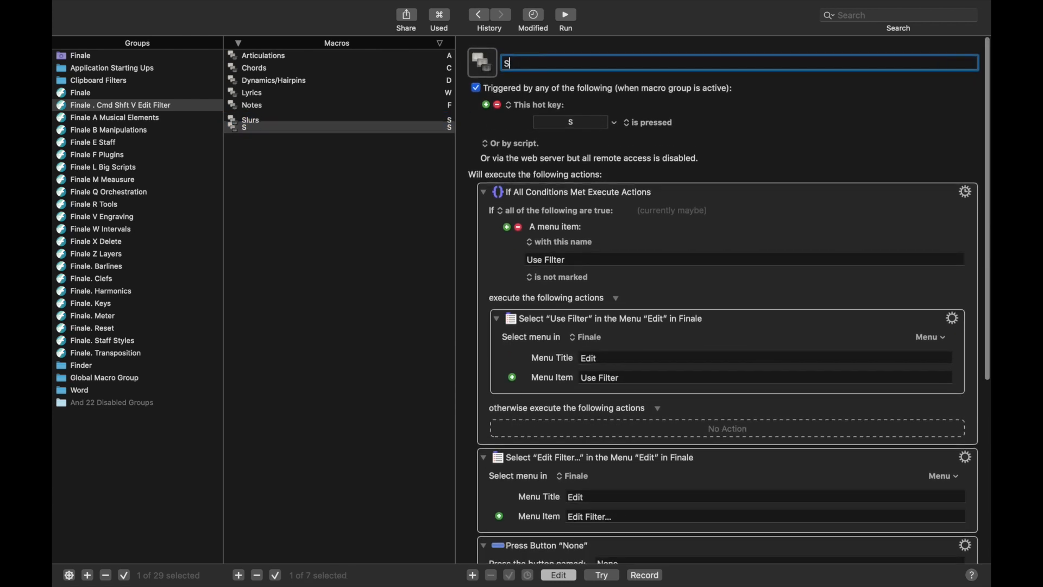
{"action": "type", "text": "taff Styles"}
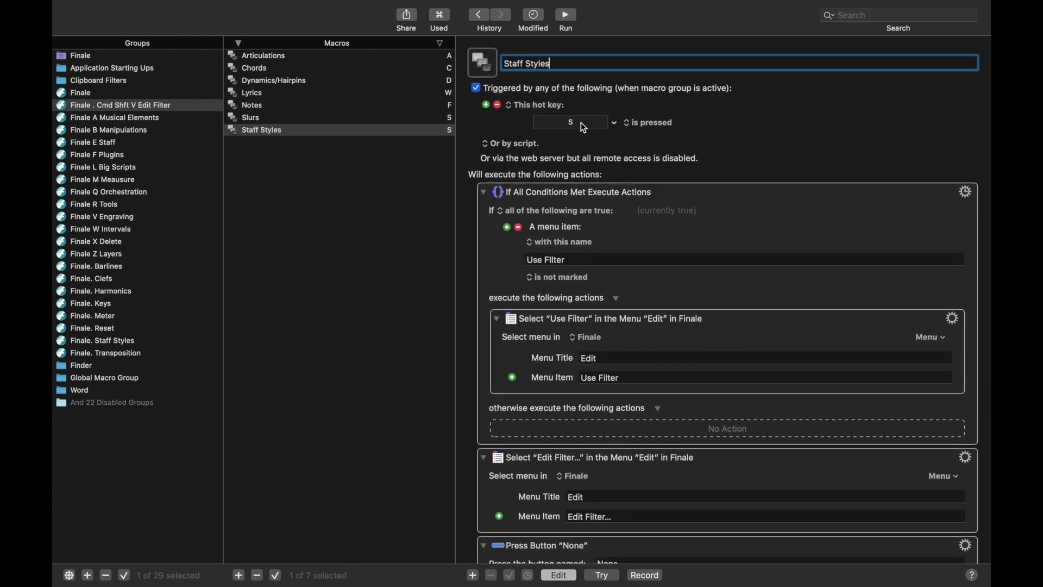
{"action": "left_click", "coordinate": [582, 122]}
{"action": "key", "text": "e"}
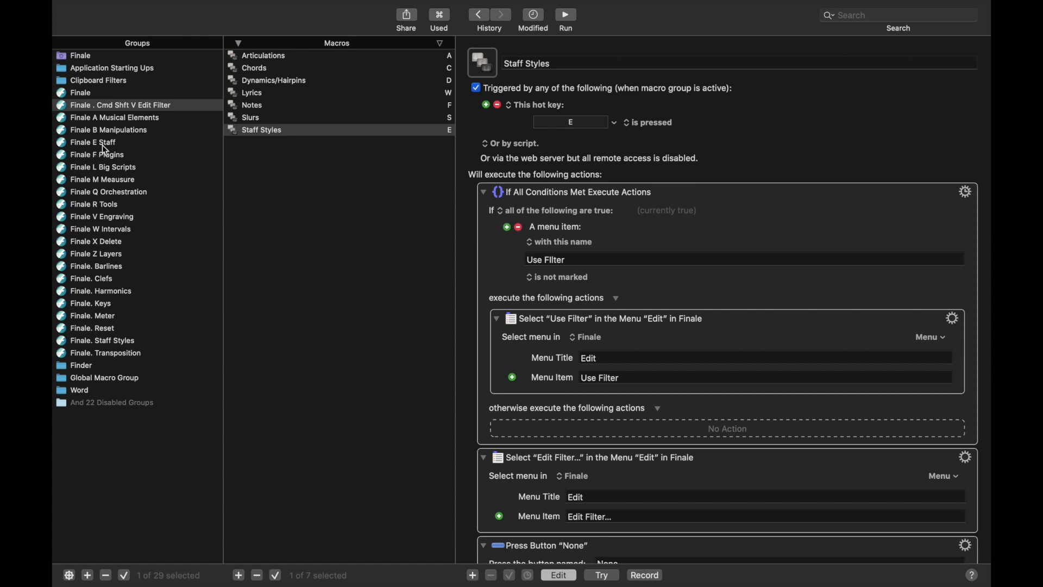
Replace the Press Button option name with 'Staff Styles'.
{"action": "scroll", "coordinate": [599, 235], "scroll_direction": "down", "scroll_amount": 8}
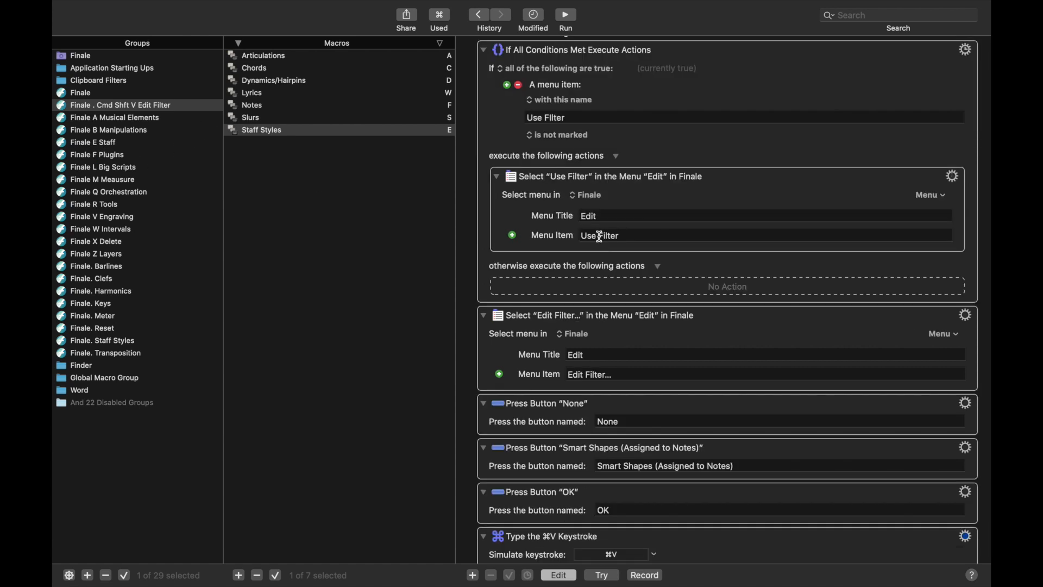
{"action": "scroll", "coordinate": [600, 240], "scroll_direction": "down", "scroll_amount": 2}
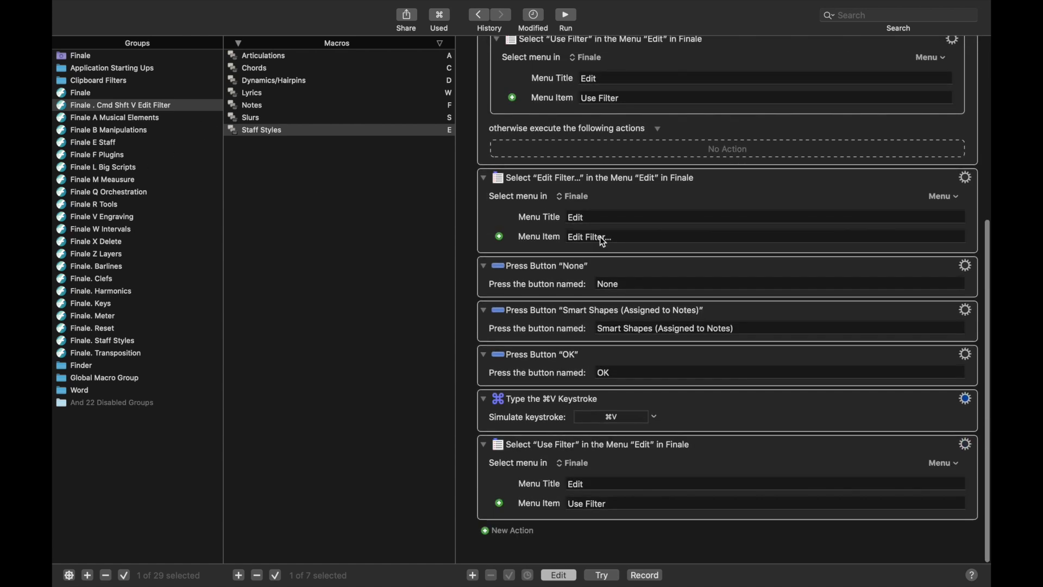
{"action": "double_click", "coordinate": [650, 328]}
{"action": "left_click", "coordinate": [651, 328]}
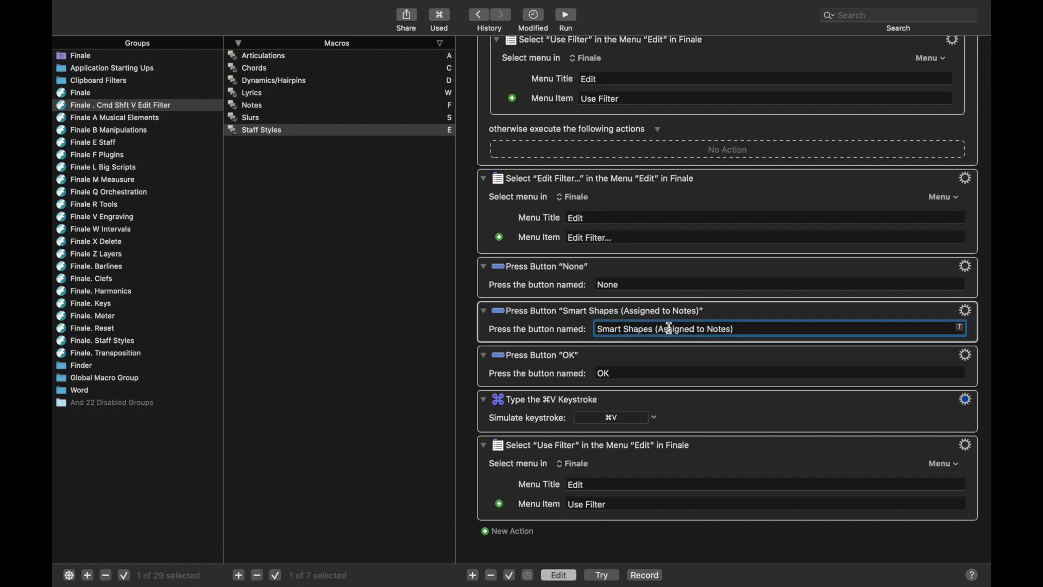
{"action": "triple_click", "coordinate": [673, 329]}
{"action": "type", "text": "Staff Styles"}
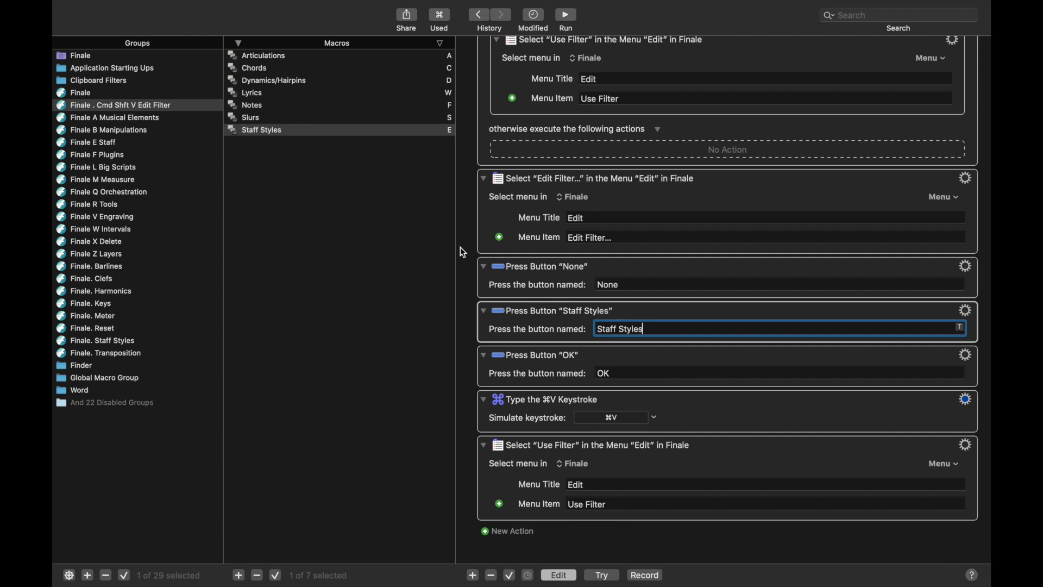
Inspect Finale's Edit Filter settings, cancel unchanged, then glance at the Chords and Articulations macros.
{"action": "key", "text": "super+Tab"}
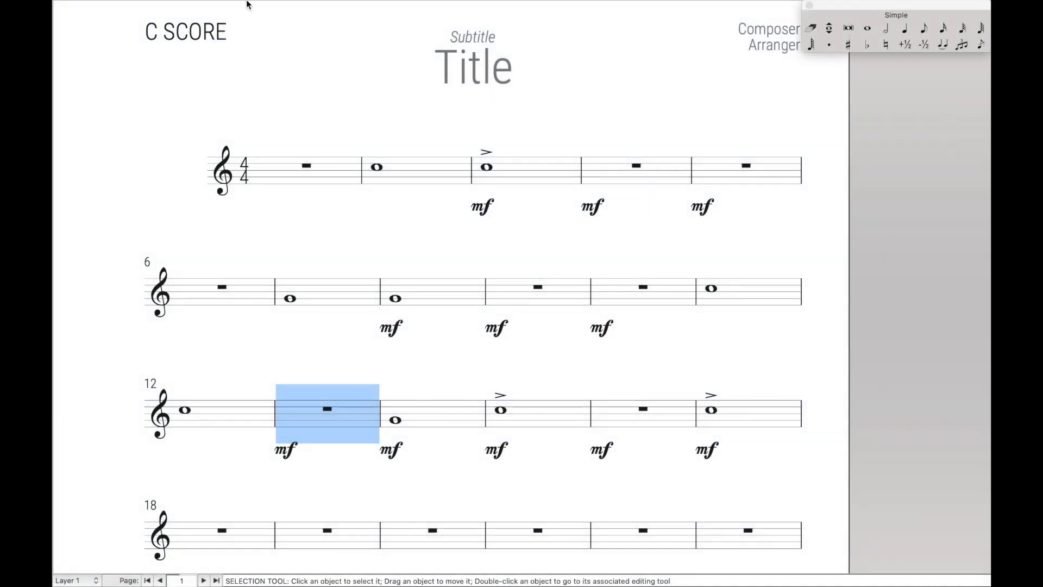
{"action": "left_click", "coordinate": [163, 7]}
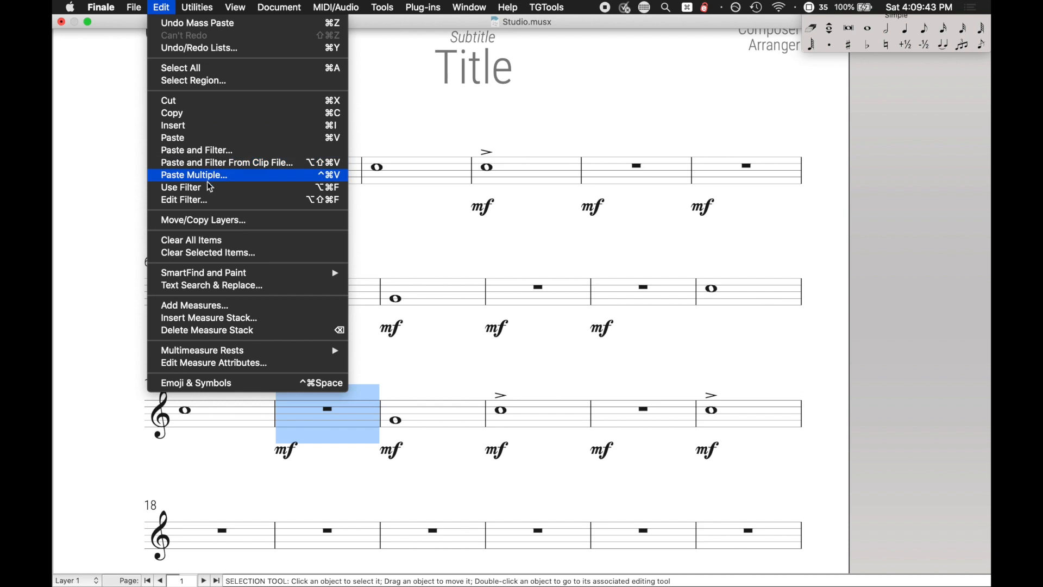
{"action": "left_click", "coordinate": [205, 200]}
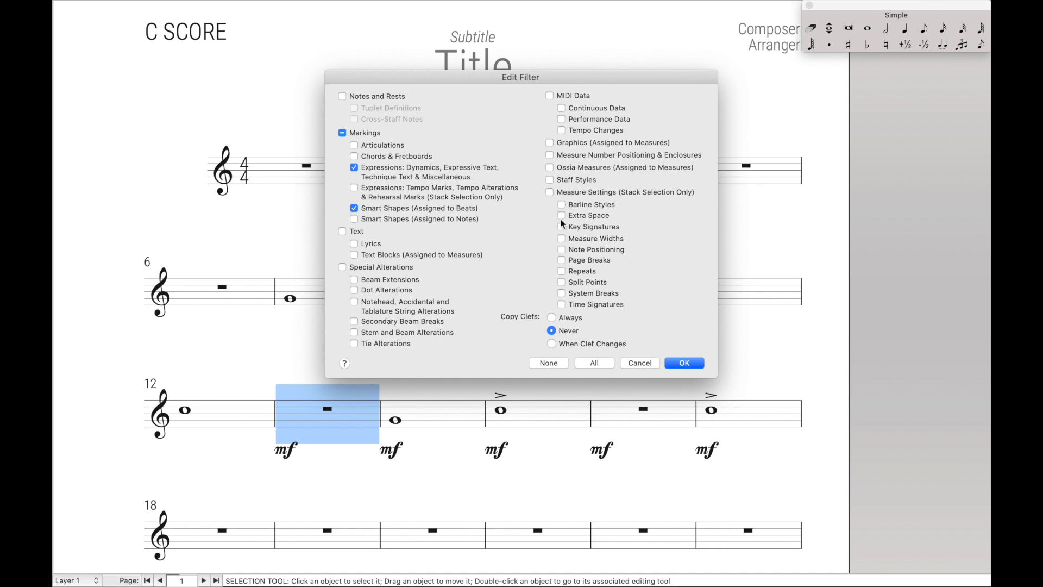
{"action": "left_click", "coordinate": [644, 364]}
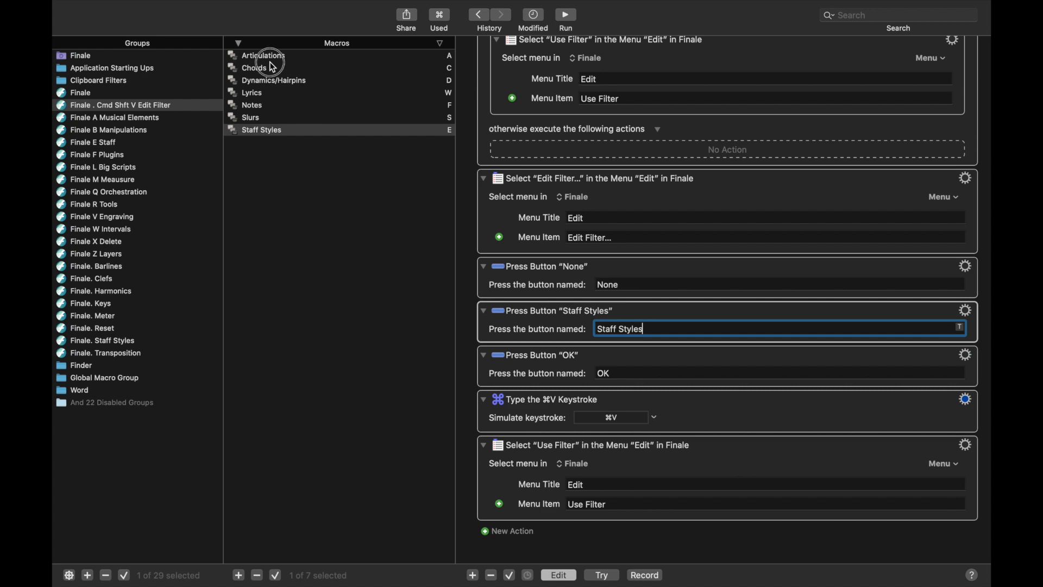
{"action": "left_click", "coordinate": [270, 68]}
{"action": "left_click", "coordinate": [268, 55]}
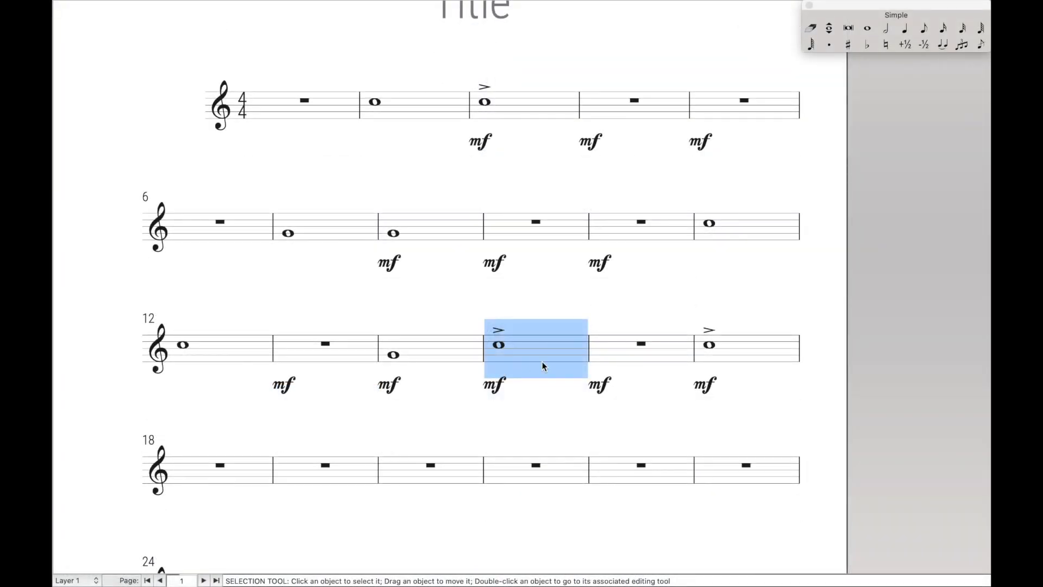
Select measure 14 and paste only the articulation, giving its whole note an accent.
{"action": "left_click", "coordinate": [516, 458]}
{"action": "left_click", "coordinate": [408, 354]}
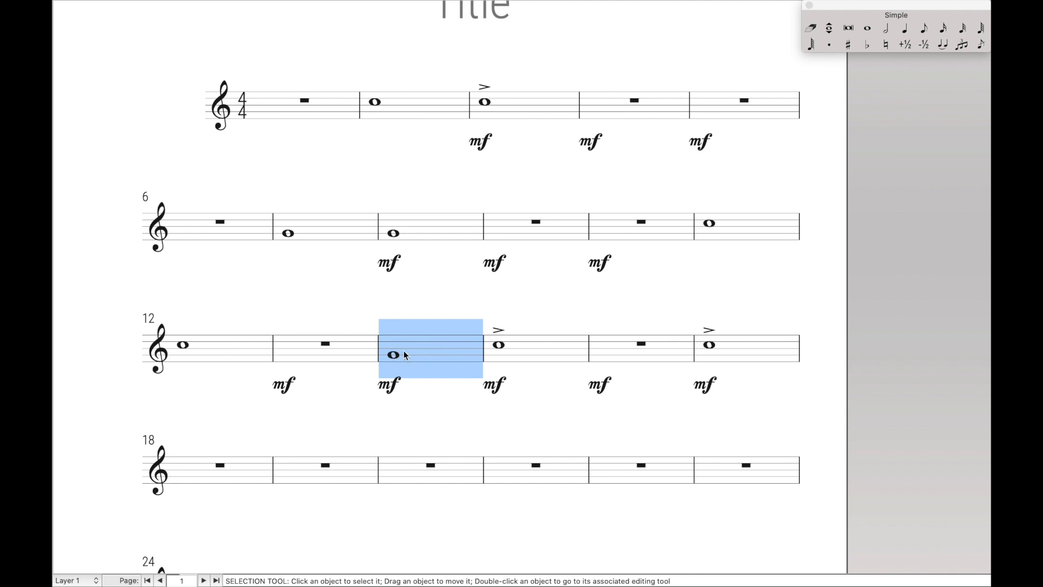
{"action": "key", "text": "super+shift+x"}
{"action": "key", "text": "d"}
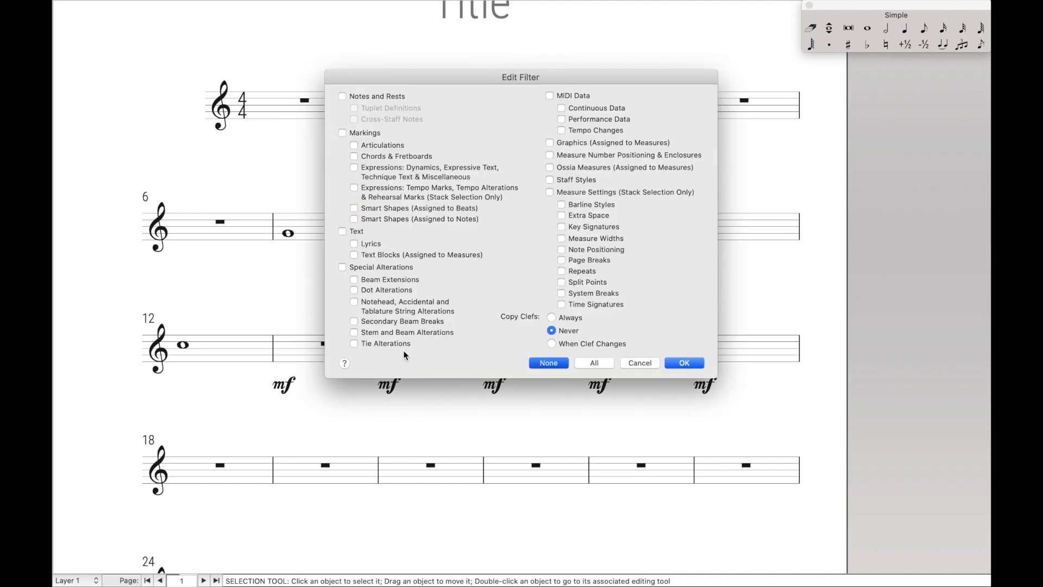
{"action": "left_click", "coordinate": [408, 306]}
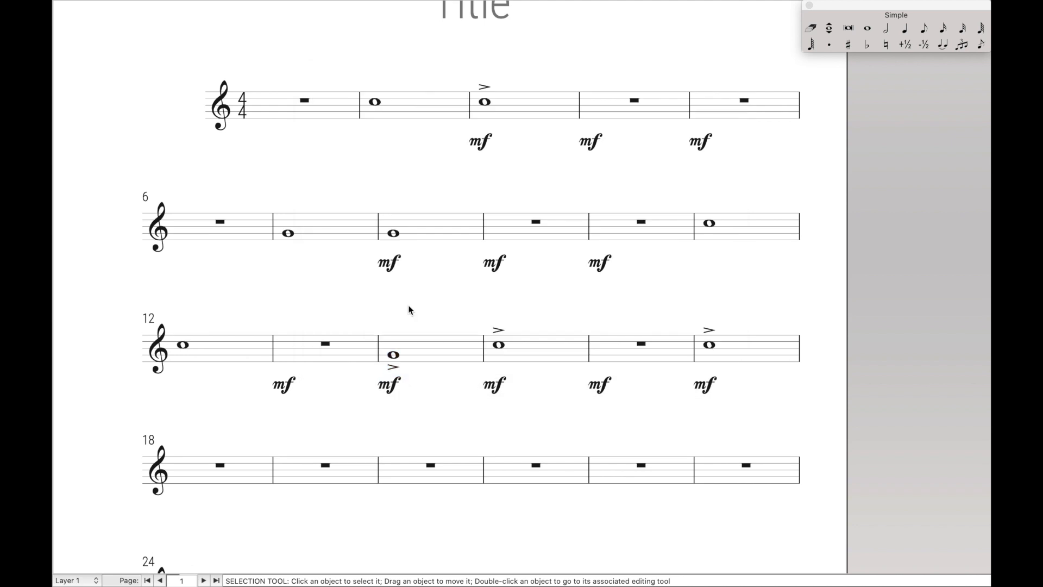